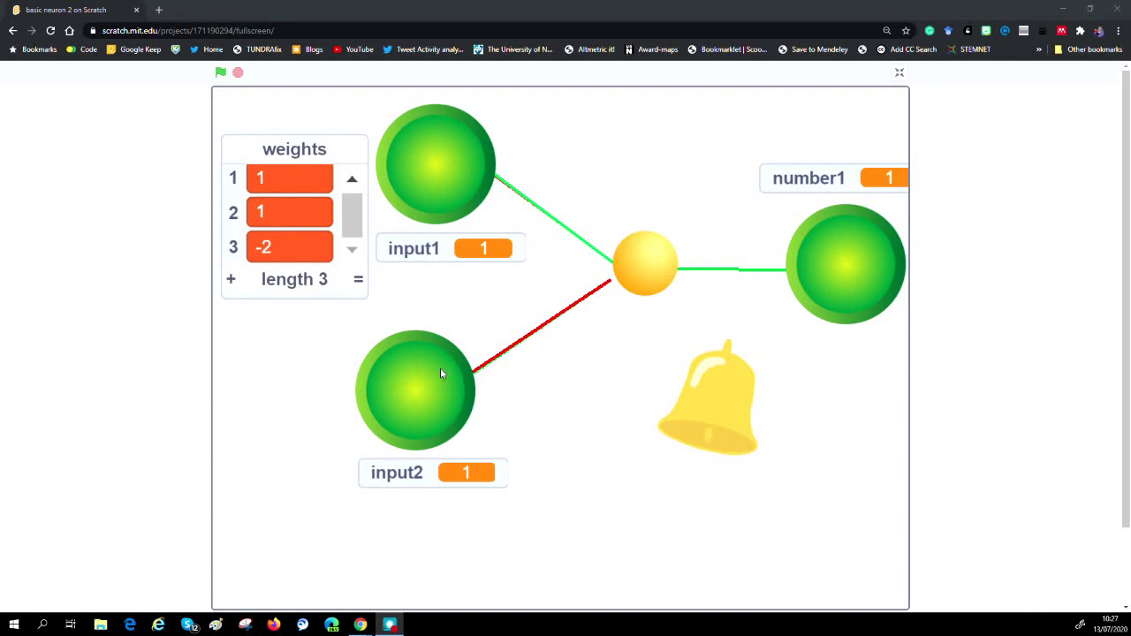
Step: Run the neuron with both inputs at 1, and run it again with input2 switched to 0
{"action": "left_click", "coordinate": [655, 267]}
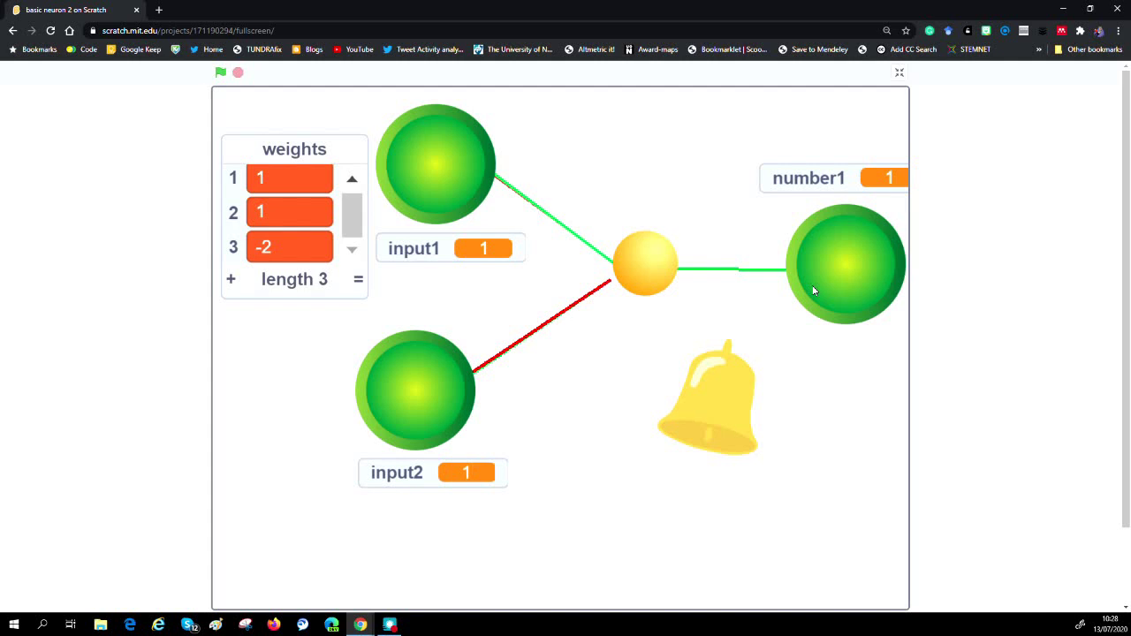
{"action": "left_click", "coordinate": [408, 393]}
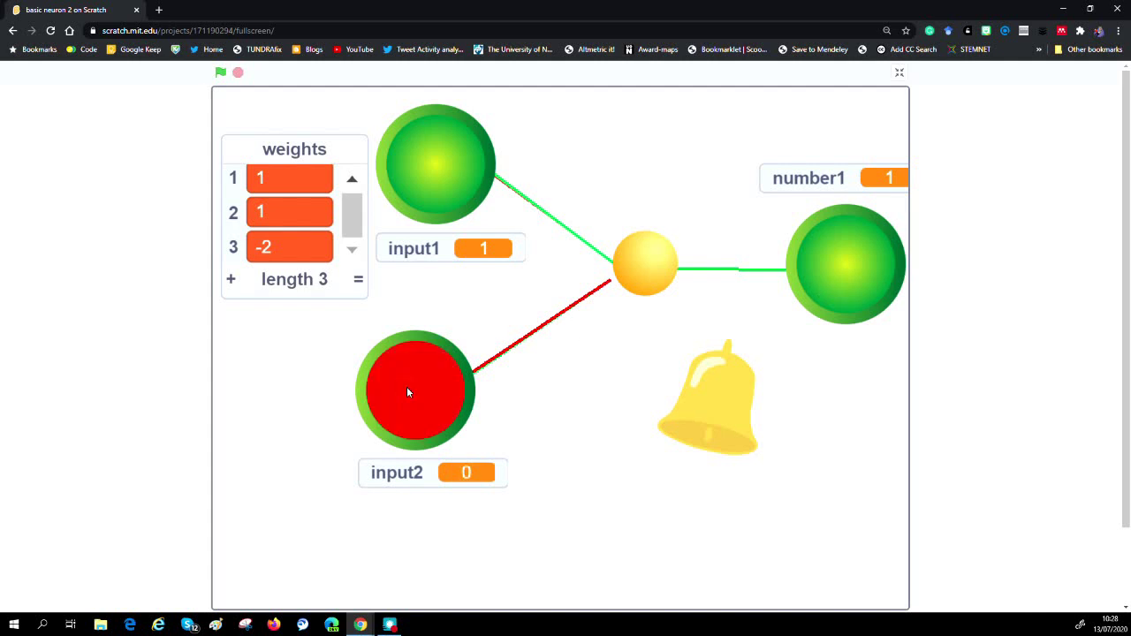
{"action": "left_click", "coordinate": [653, 268]}
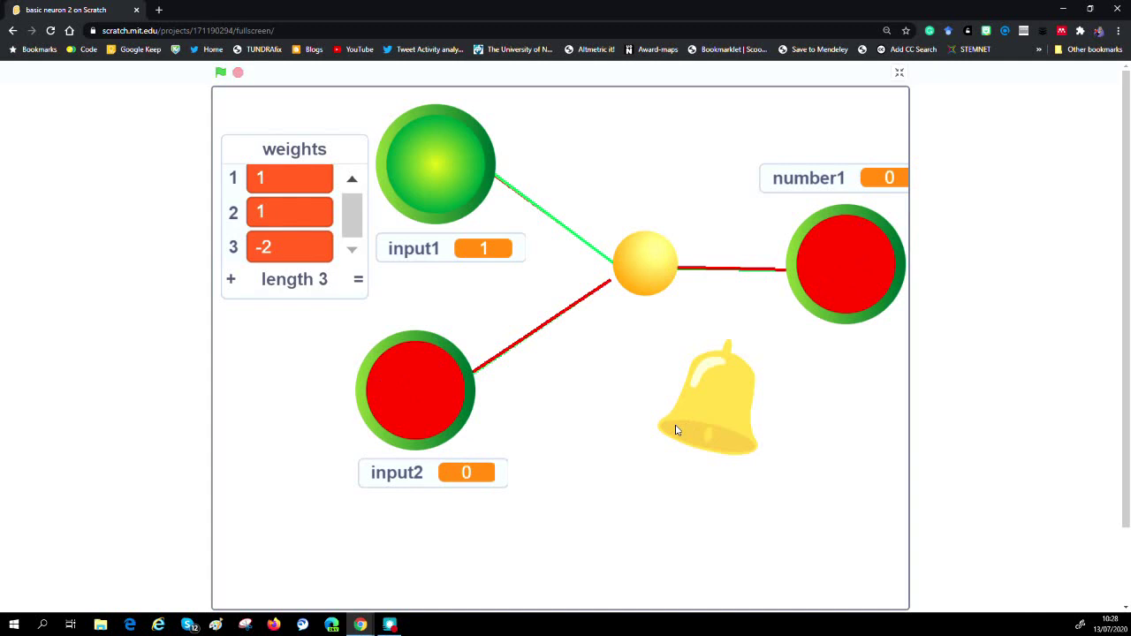
Step: Set the neuron's three weights to 1, 1 and -1 and run it with input1 at 1 and input2 at 0
{"action": "left_click", "coordinate": [720, 402]}
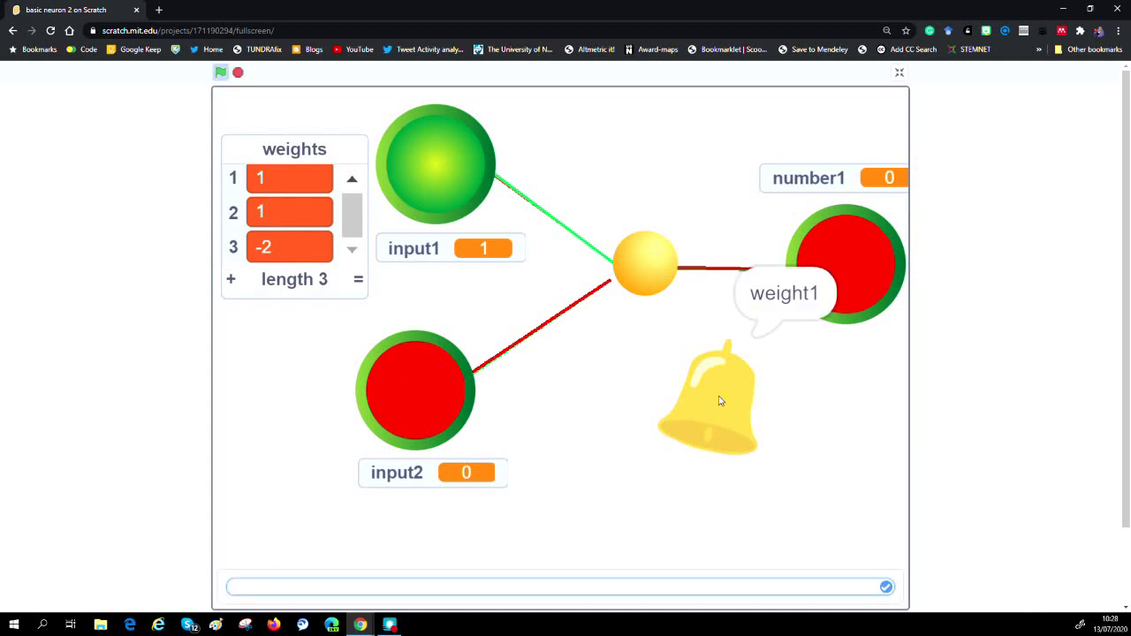
{"action": "key", "text": "Return"}
{"action": "key", "text": "Return"}
{"action": "key", "text": "Return"}
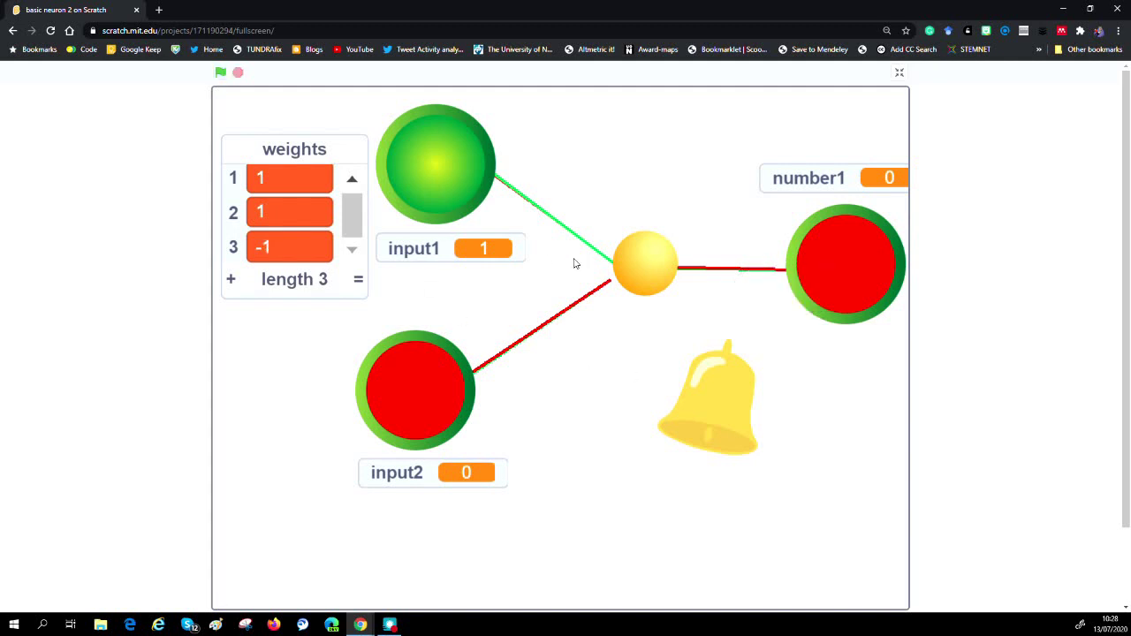
{"action": "left_click", "coordinate": [645, 273]}
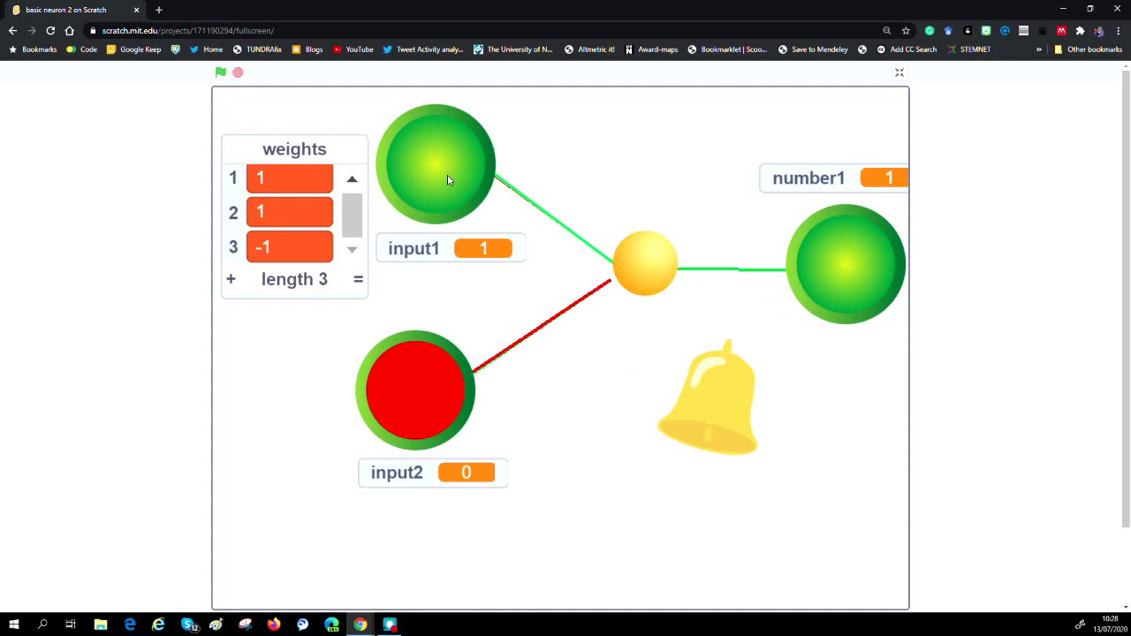
Step: Toggle input2 on, turn input1 and input2 off, and run the neuron with both inputs at 0
{"action": "left_click", "coordinate": [413, 340]}
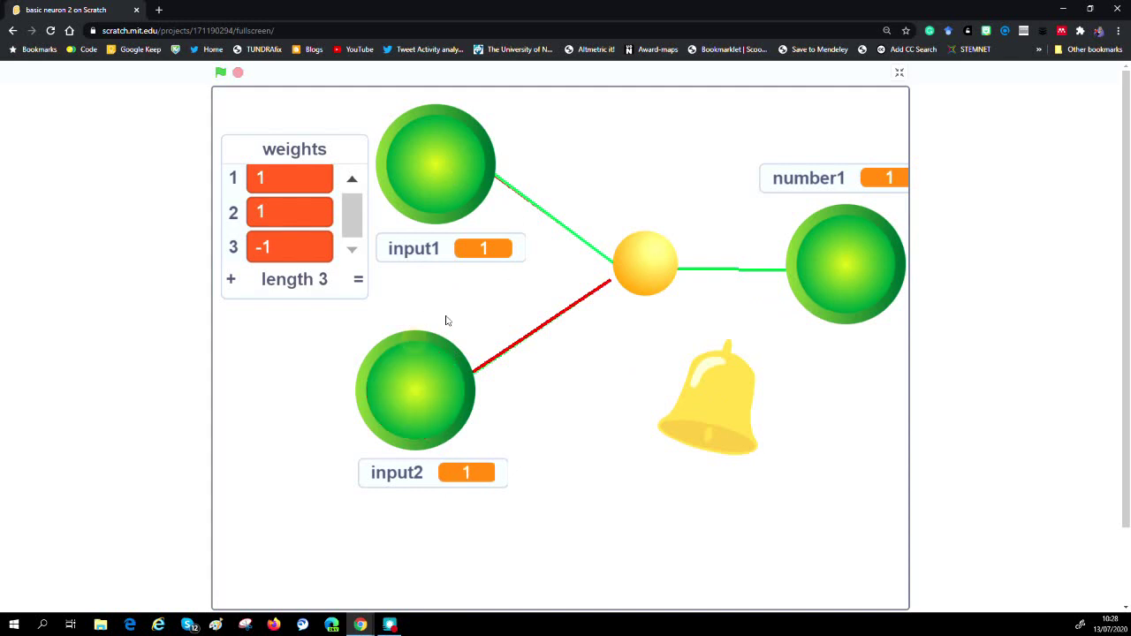
{"action": "left_click", "coordinate": [457, 189]}
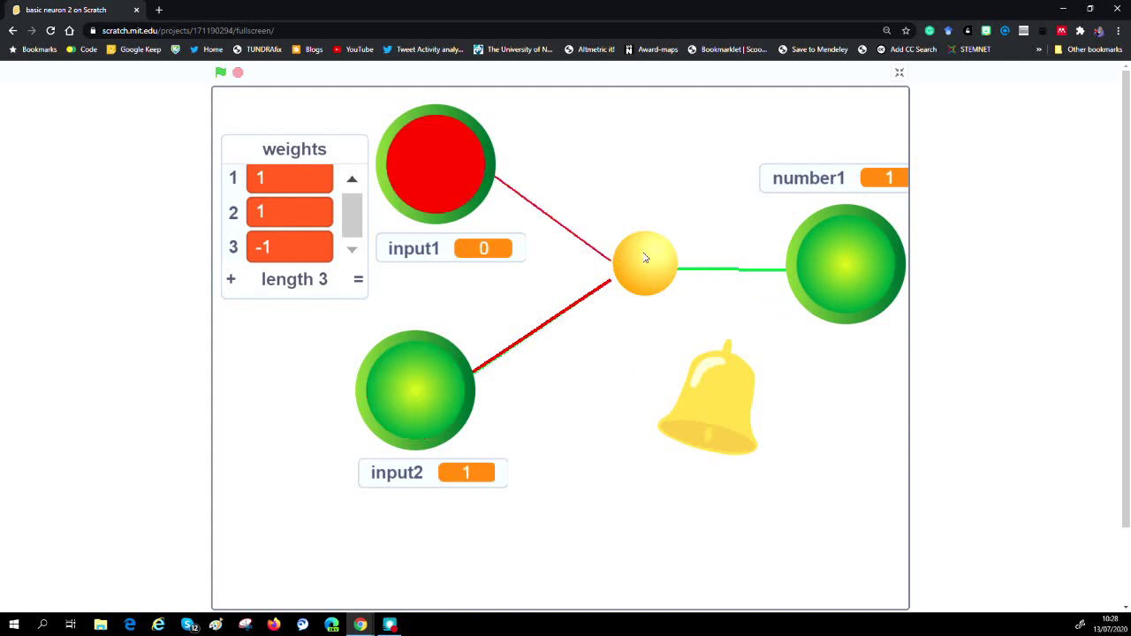
{"action": "left_click", "coordinate": [447, 395]}
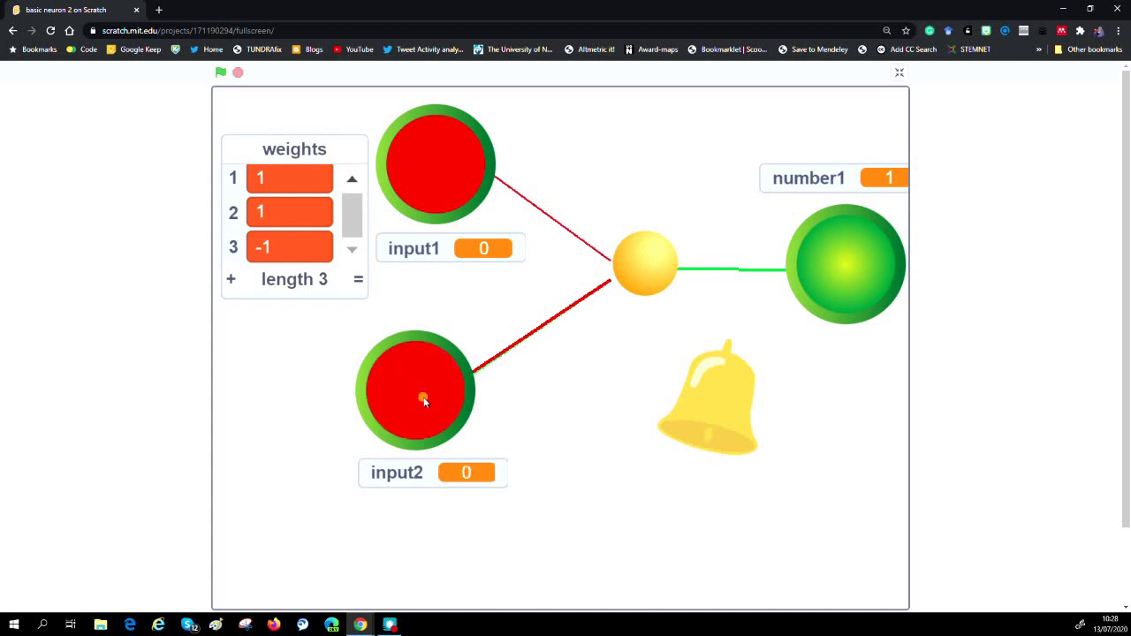
{"action": "left_click", "coordinate": [654, 262]}
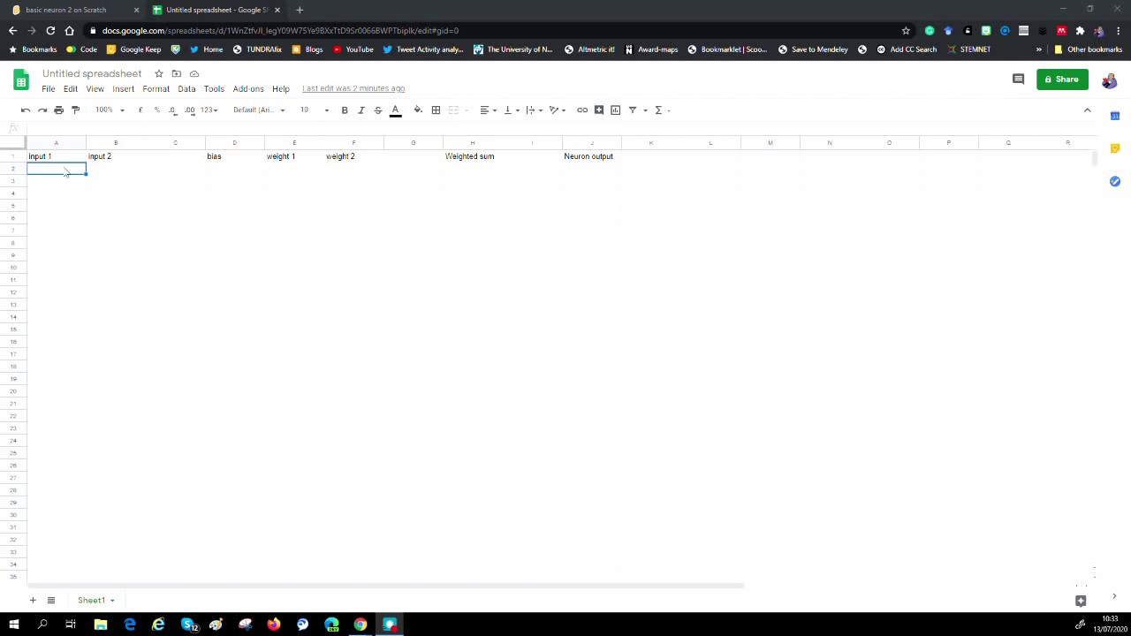
Step: In the spreadsheet, fill the input 1 and input 2 columns with 0, 0 in row 2 and 0, 1 in row 3
{"action": "type", "text": "0"}
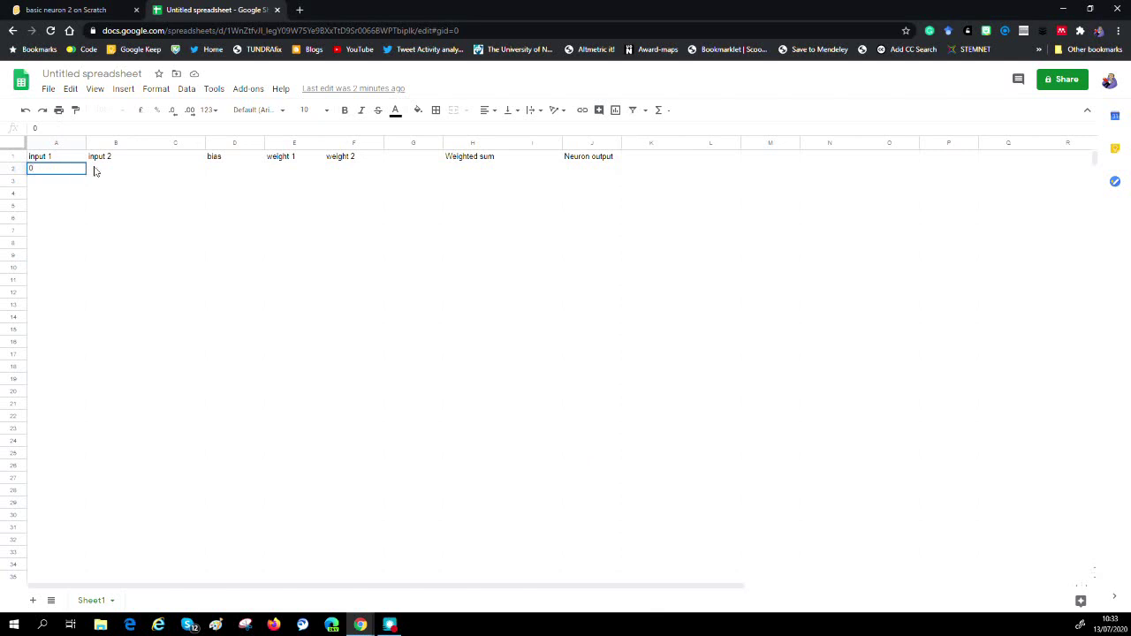
{"action": "left_click", "coordinate": [95, 171]}
{"action": "type", "text": "0"}
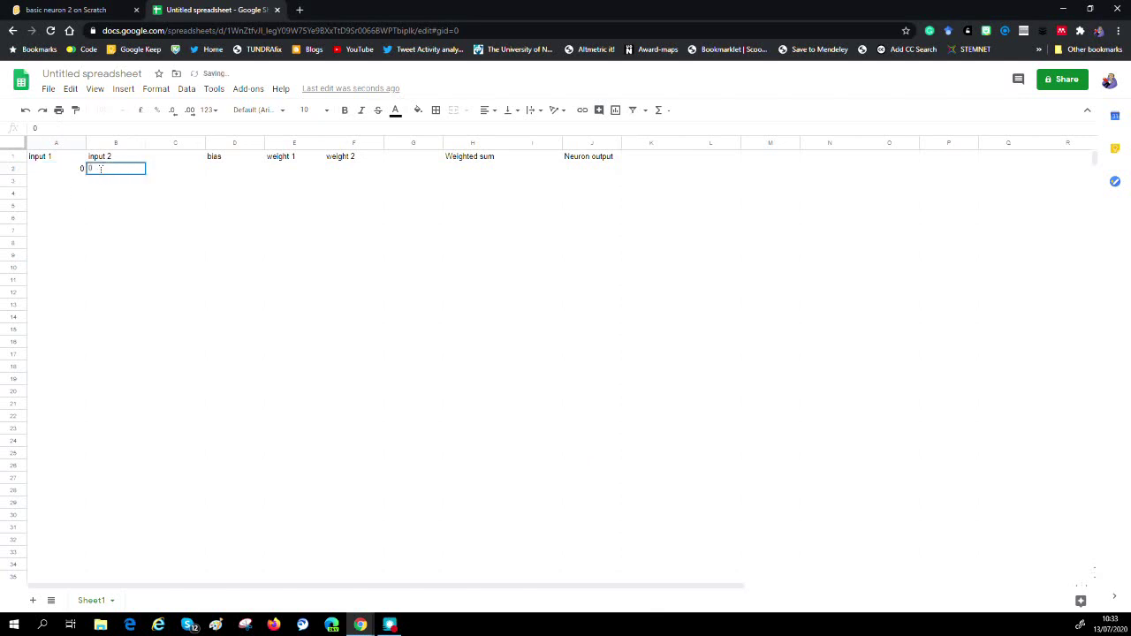
{"action": "left_click", "coordinate": [67, 186]}
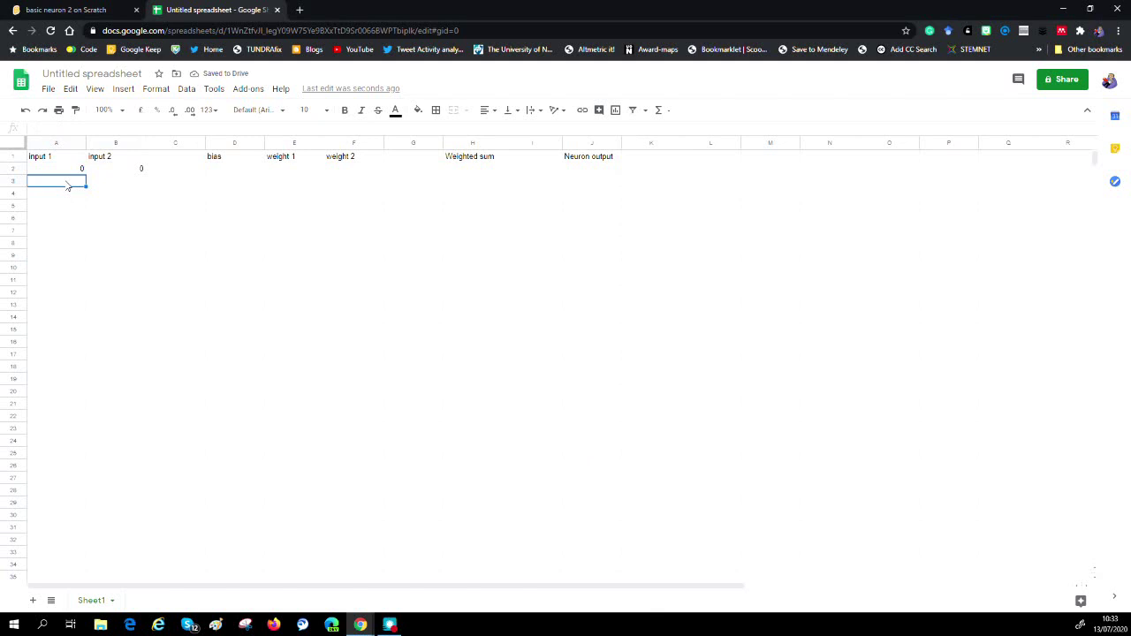
{"action": "type", "text": "0"}
{"action": "left_click", "coordinate": [100, 184]}
{"action": "type", "text": "1"}
Step: Complete the input combinations with 1, 0 in row 4 and 1, 1 in row 5
{"action": "left_click", "coordinate": [77, 198]}
{"action": "type", "text": "1"}
{"action": "left_click", "coordinate": [137, 201]}
{"action": "type", "text": "0"}
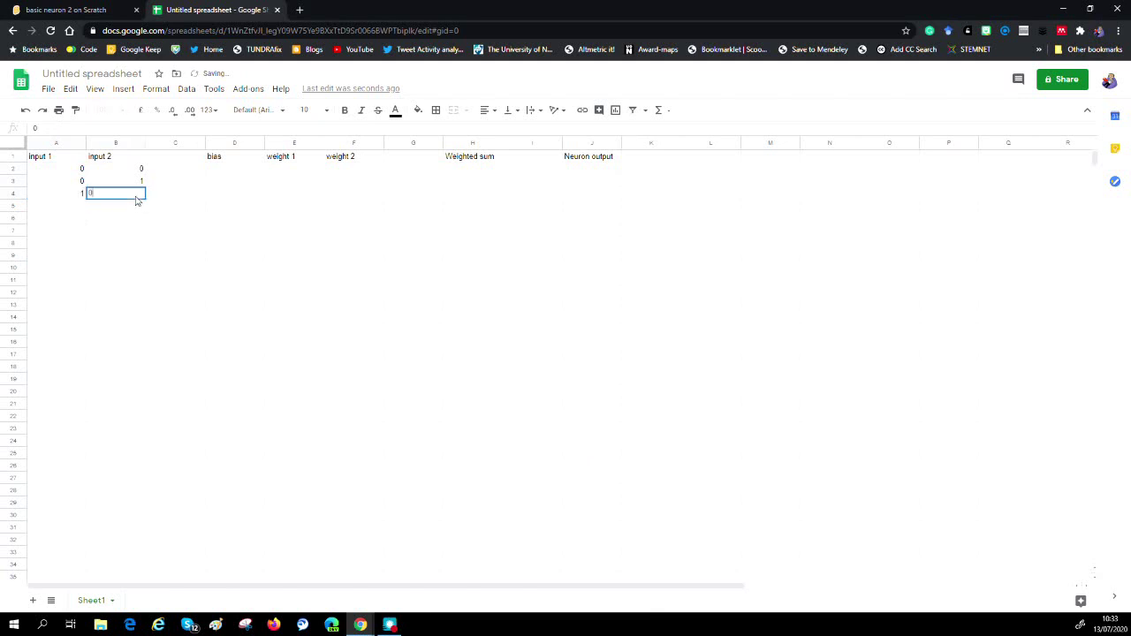
{"action": "left_click", "coordinate": [72, 201]}
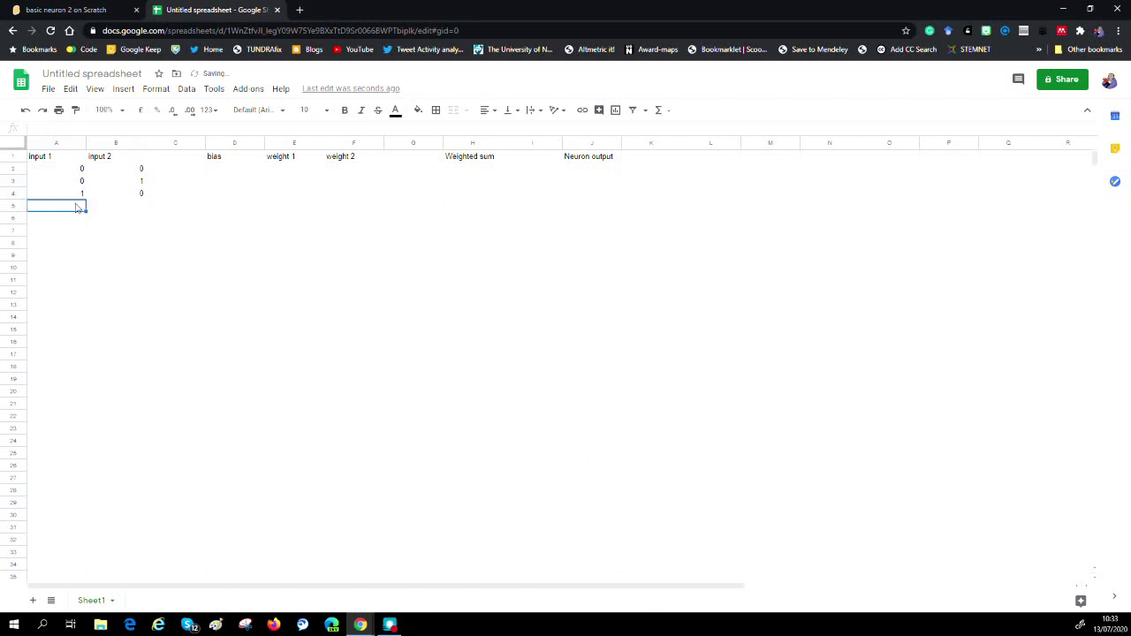
{"action": "type", "text": "1"}
{"action": "left_click", "coordinate": [139, 211]}
{"action": "type", "text": "1"}
{"action": "left_click", "coordinate": [116, 290]}
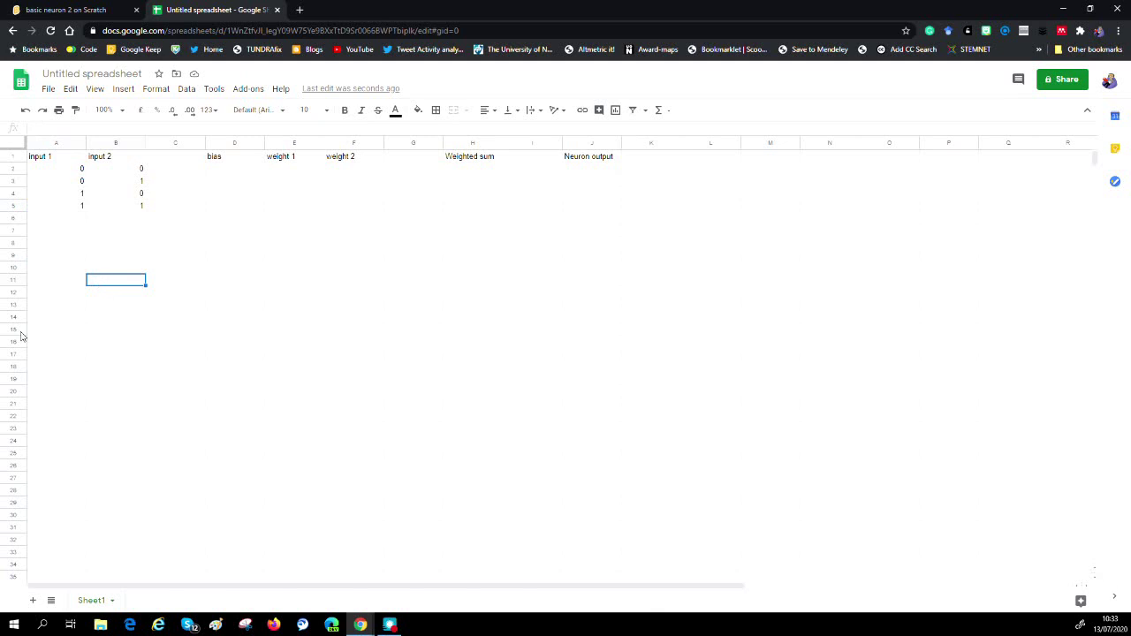
Step: Enter a bias of -1 in D2 and set weight 1 in E2 and weight 2 in F2 to 1 each
{"action": "left_click", "coordinate": [244, 172]}
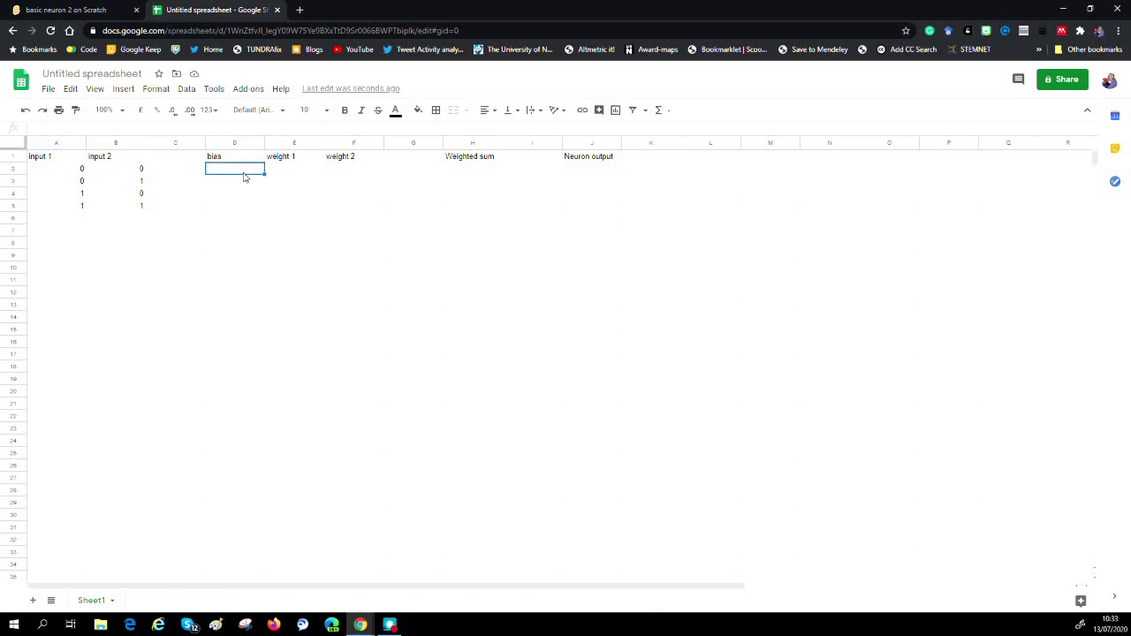
{"action": "type", "text": "-1"}
{"action": "left_click", "coordinate": [288, 171]}
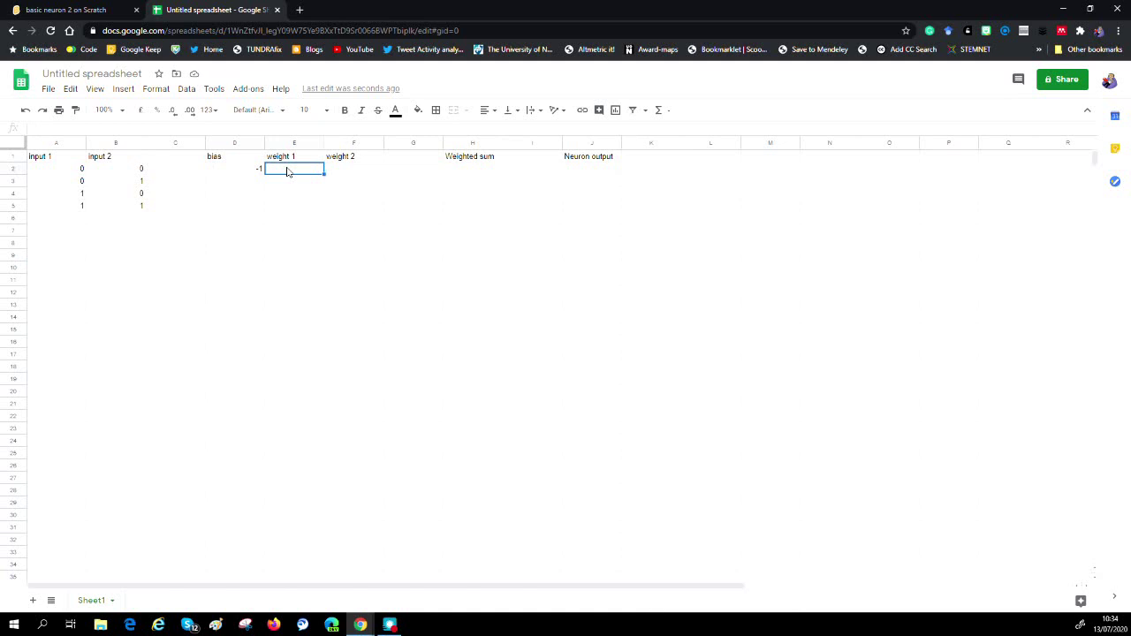
{"action": "type", "text": "1"}
{"action": "left_click", "coordinate": [339, 171]}
{"action": "type", "text": "1"}
{"action": "left_click", "coordinate": [323, 233]}
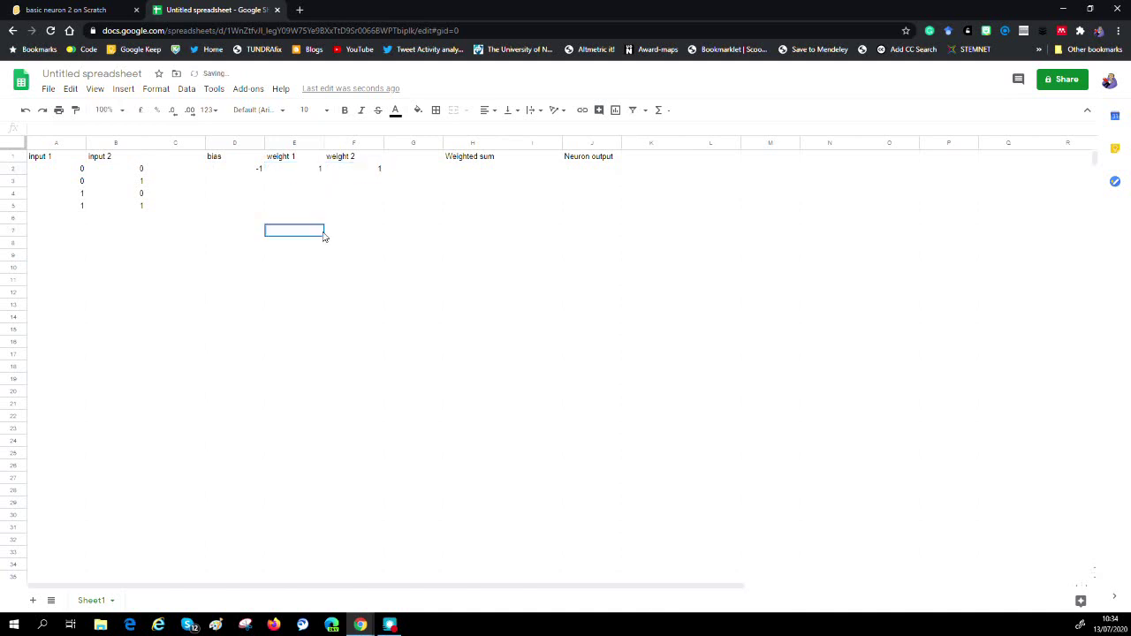
{"action": "left_click_drag", "start_coordinate": [251, 333], "coordinate": [252, 323]}
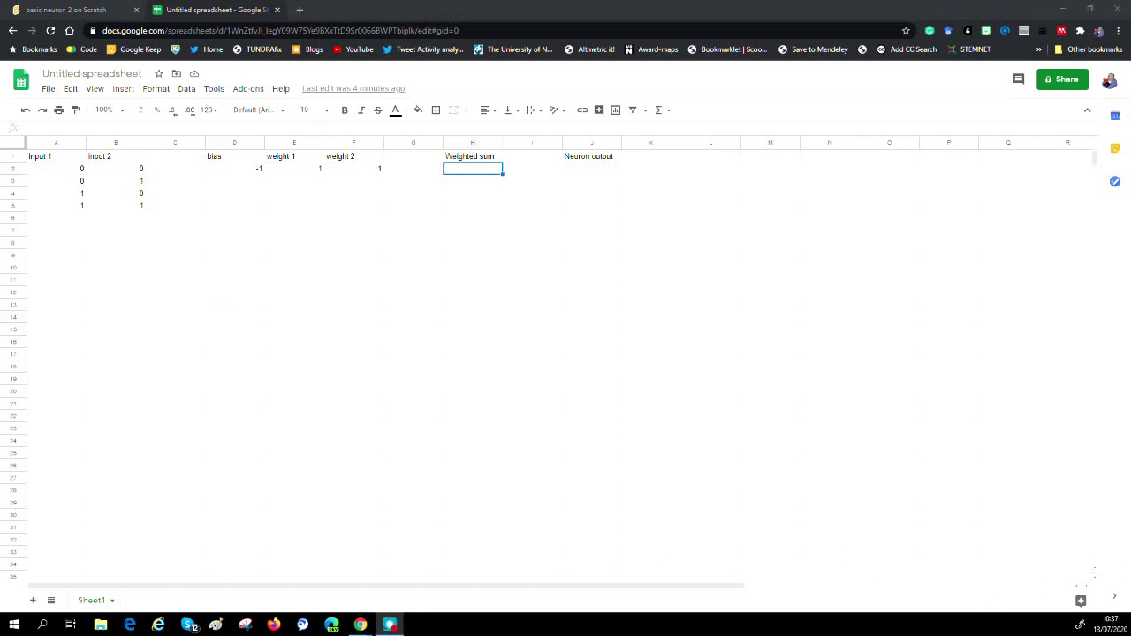
Step: Begin the Weighted sum formula in H2 as =E2*A2+F2*B2, multiplying each weight by its input
{"action": "double_click", "coordinate": [468, 168]}
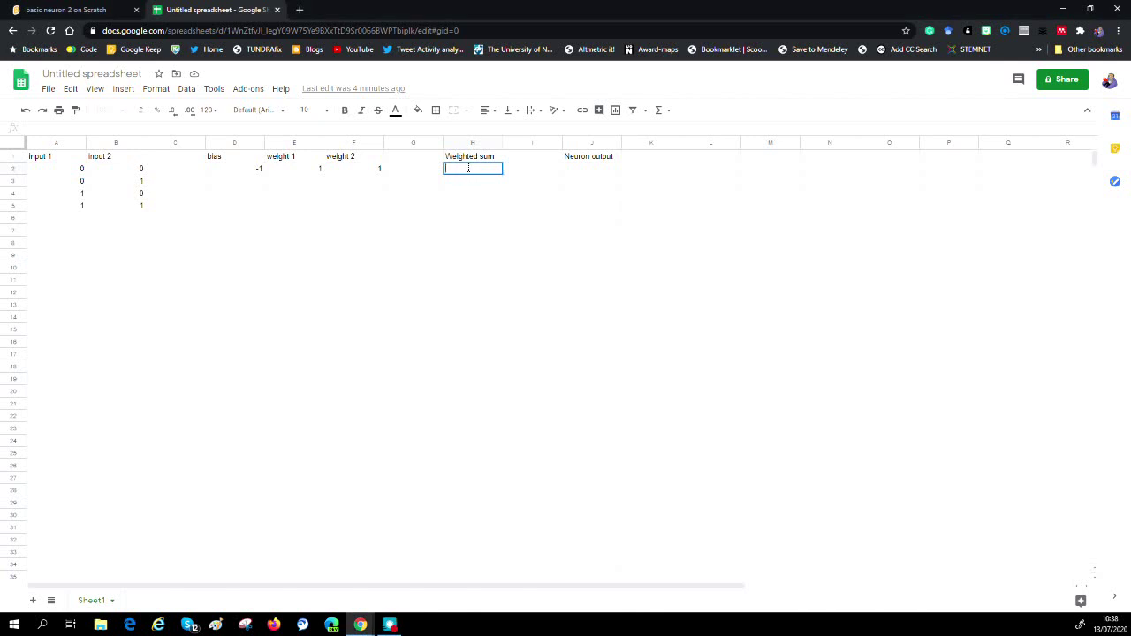
{"action": "type", "text": "="}
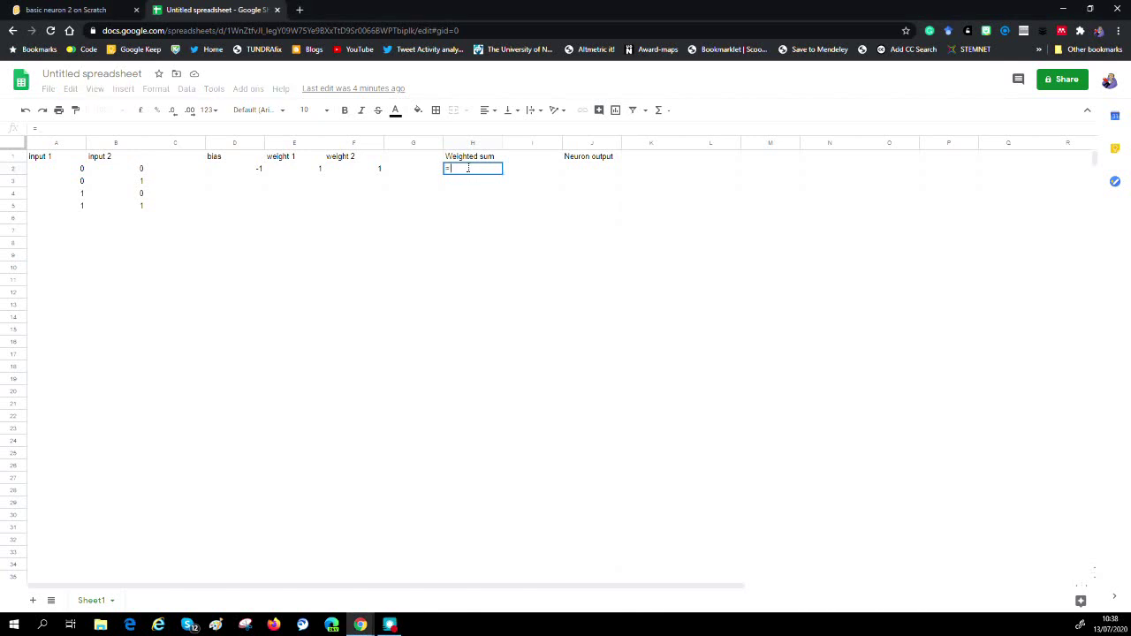
{"action": "left_click", "coordinate": [292, 174]}
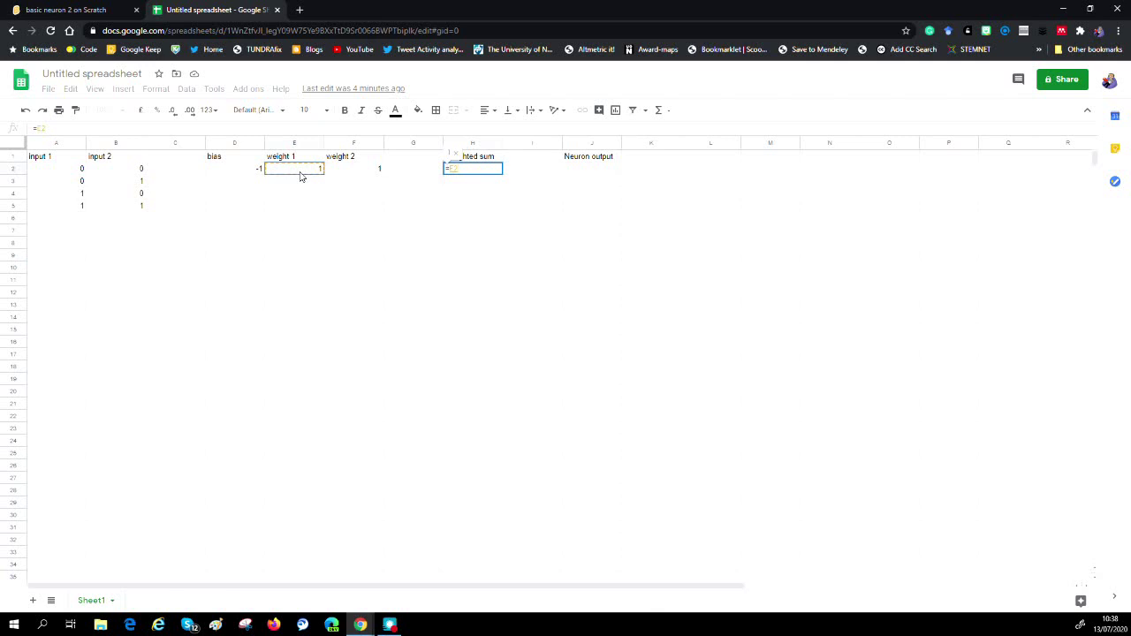
{"action": "type", "text": "*"}
{"action": "left_click", "coordinate": [58, 168]}
{"action": "type", "text": "+"}
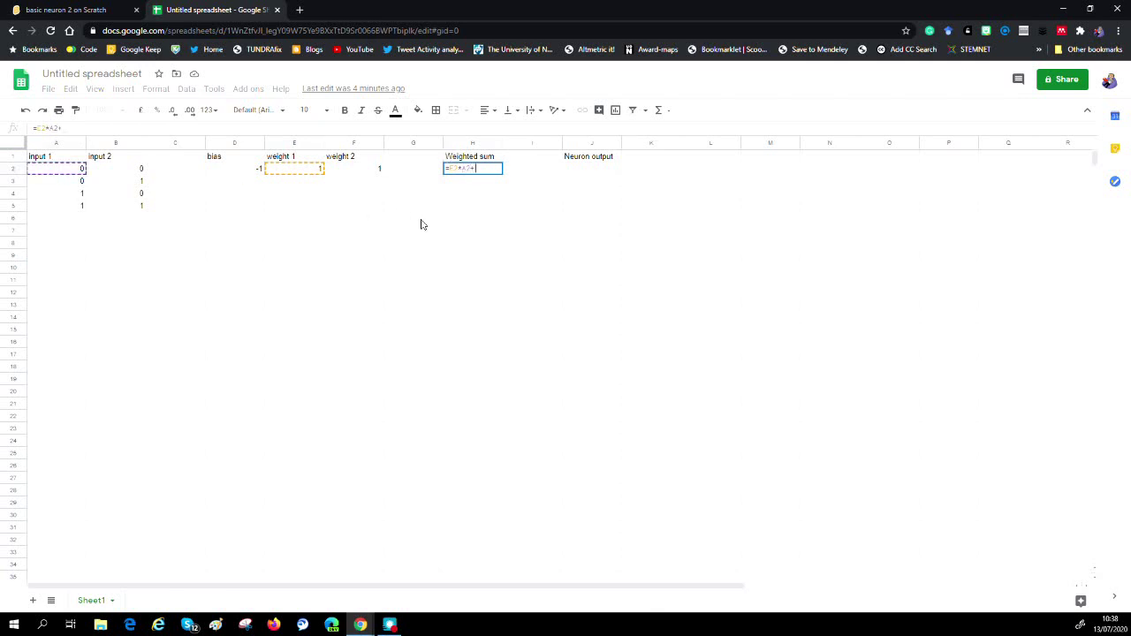
{"action": "left_click", "coordinate": [359, 176]}
{"action": "type", "text": "*"}
{"action": "left_click", "coordinate": [111, 174]}
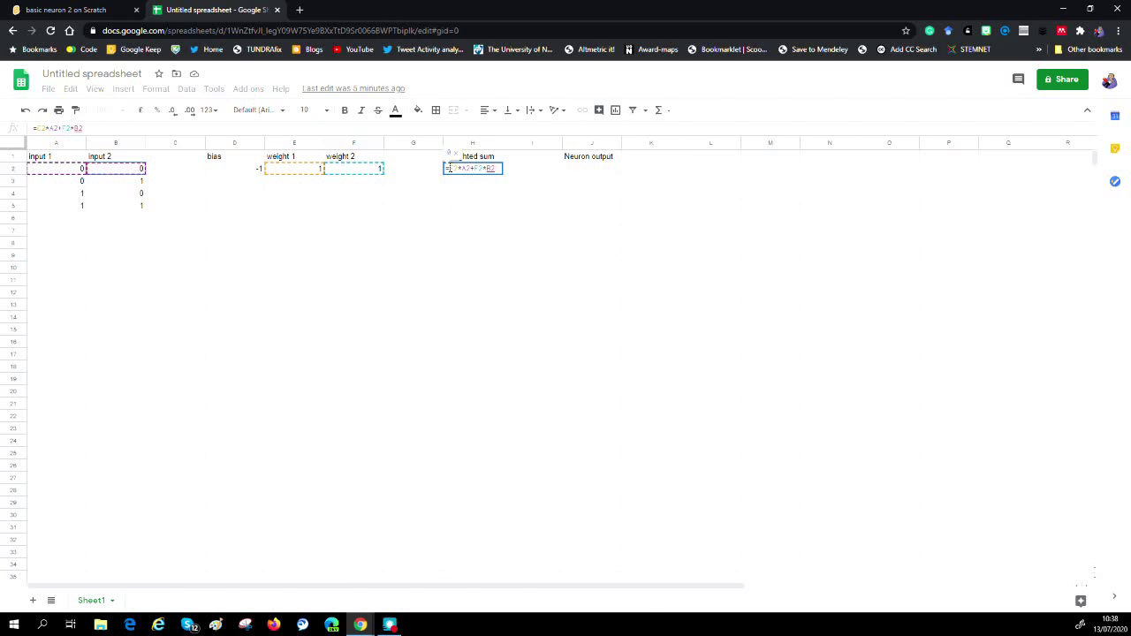
Step: Make the weight references in the H2 formula absolute as $E$2 and $F$2
{"action": "left_click", "coordinate": [447, 169]}
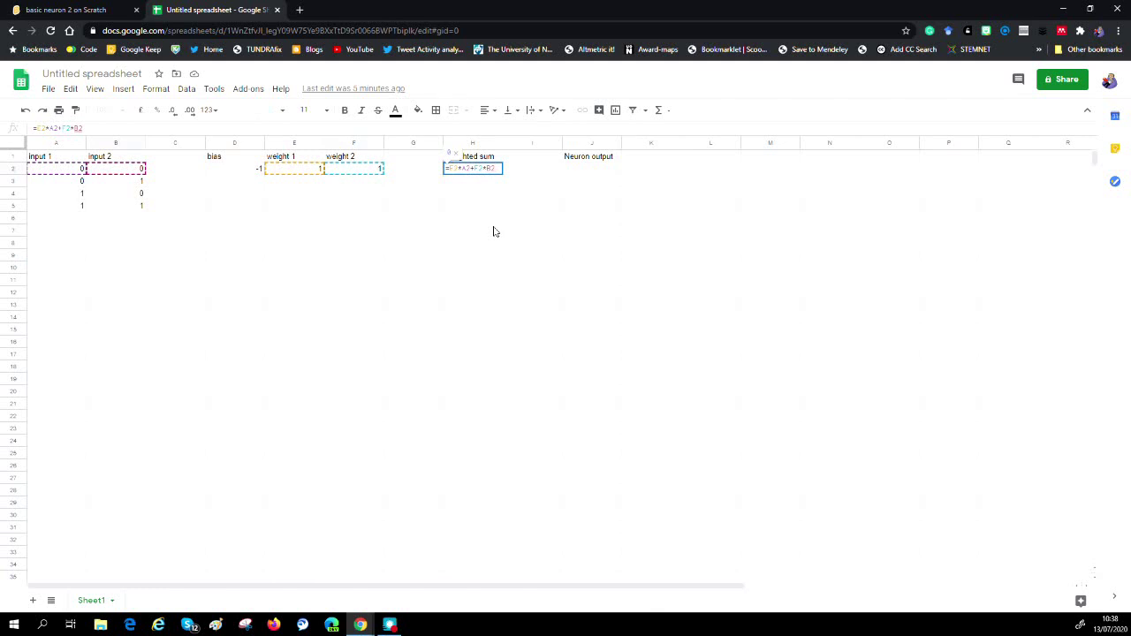
{"action": "key", "text": "F4"}
{"action": "type", "text": "$E$"}
{"action": "key", "text": "F4"}
{"action": "type", "text": "$2*A2+"}
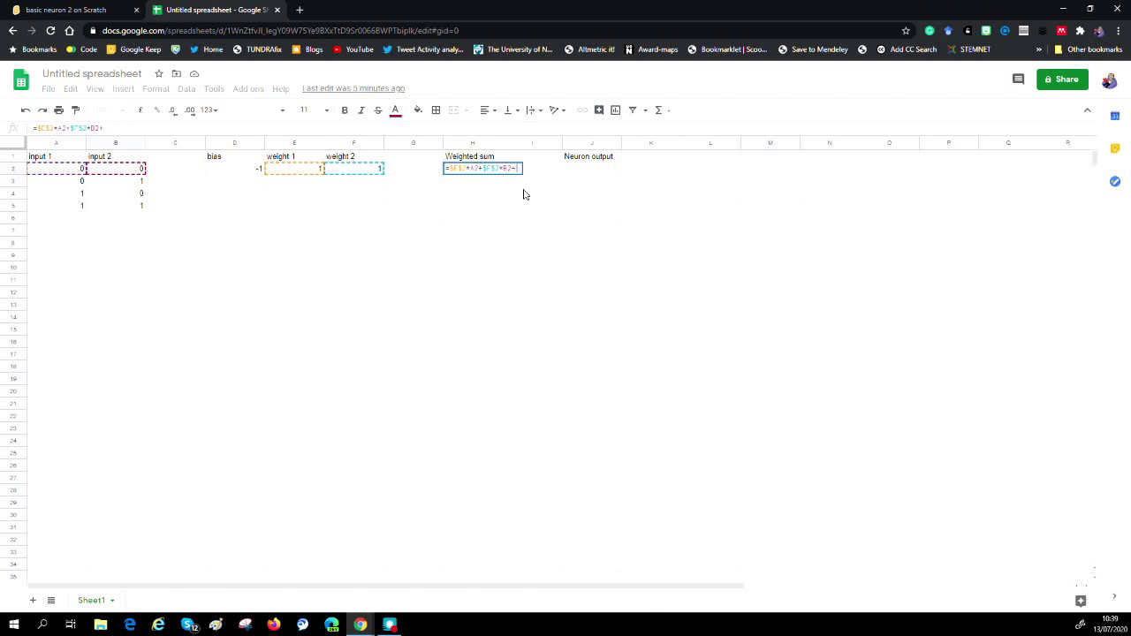
Step: Add the bias to the H2 formula as the absolute reference $D$2 and enter the formula
{"action": "left_click", "coordinate": [249, 173]}
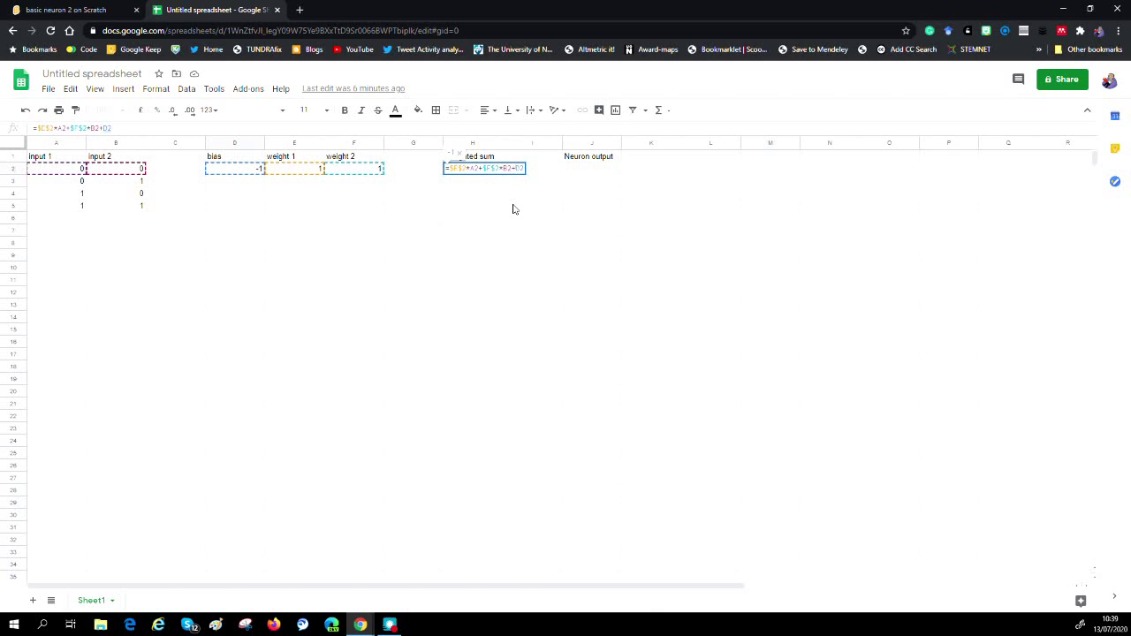
{"action": "type", "text": "$"}
{"action": "key", "text": "Right"}
{"action": "type", "text": "$"}
{"action": "key", "text": "Return"}
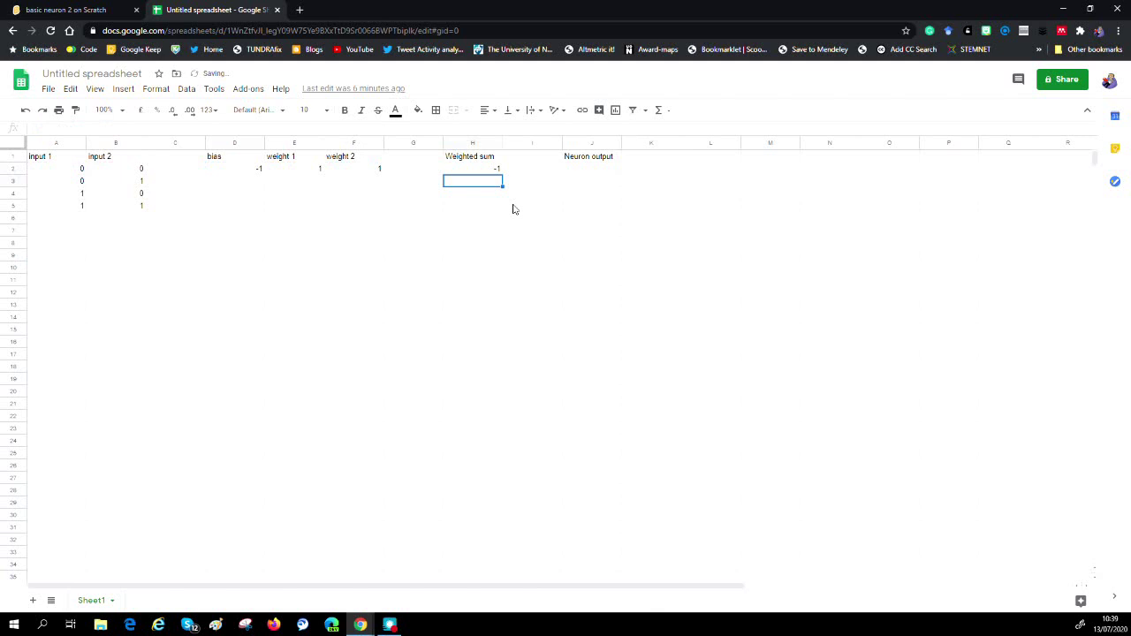
Step: Copy the weighted sum formula from H2 into H3 through H5
{"action": "left_click", "coordinate": [471, 172]}
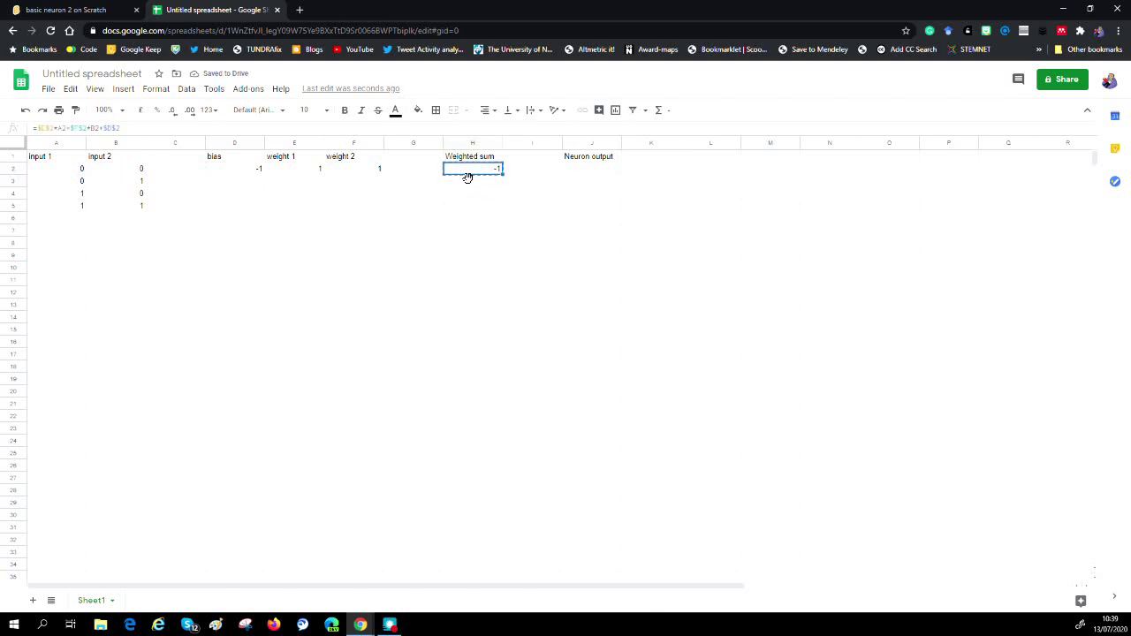
{"action": "left_click", "coordinate": [469, 183]}
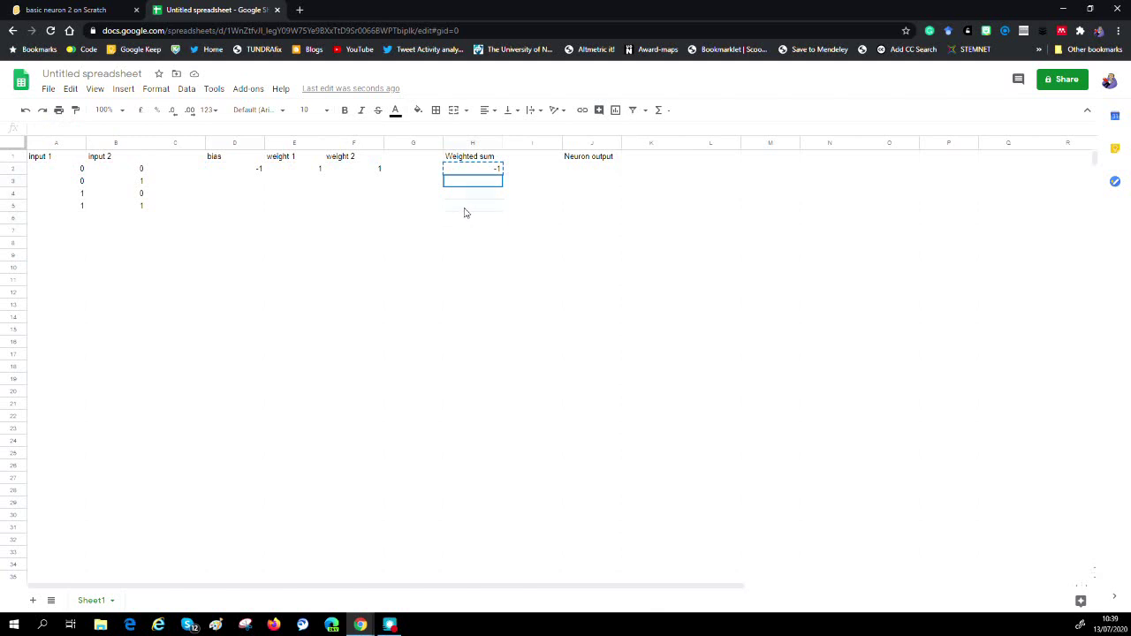
{"action": "left_click", "coordinate": [468, 210], "text": "shift"}
{"action": "key", "text": "ctrl+v"}
{"action": "left_click", "coordinate": [500, 281]}
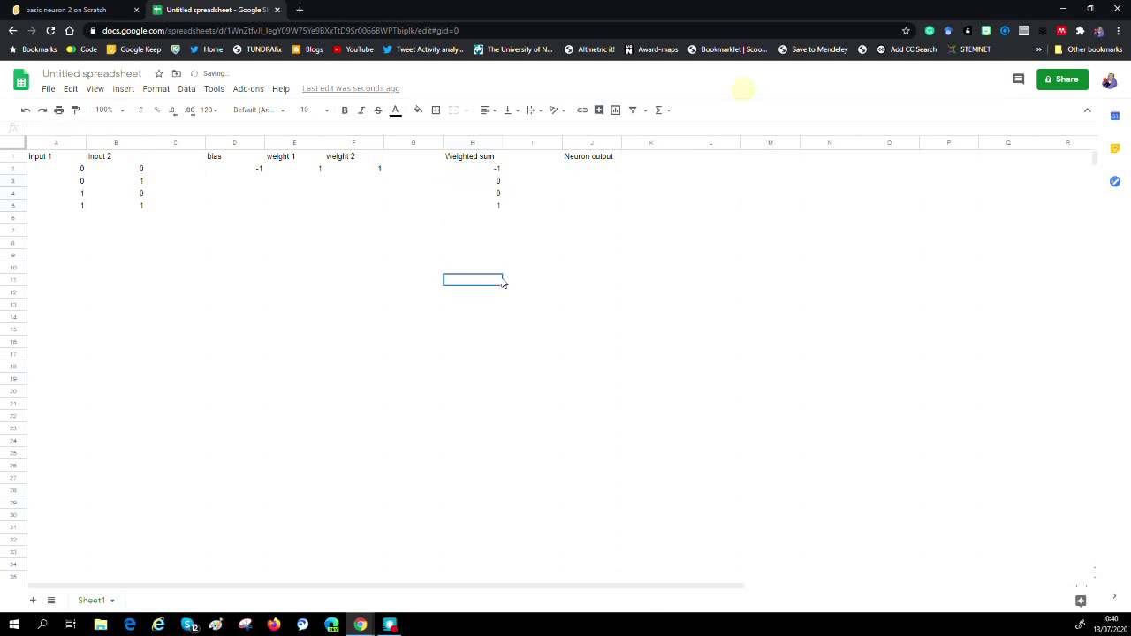
Step: Inspect the copied weighted sum formulas in H3, H4 and H5
{"action": "left_click", "coordinate": [486, 182]}
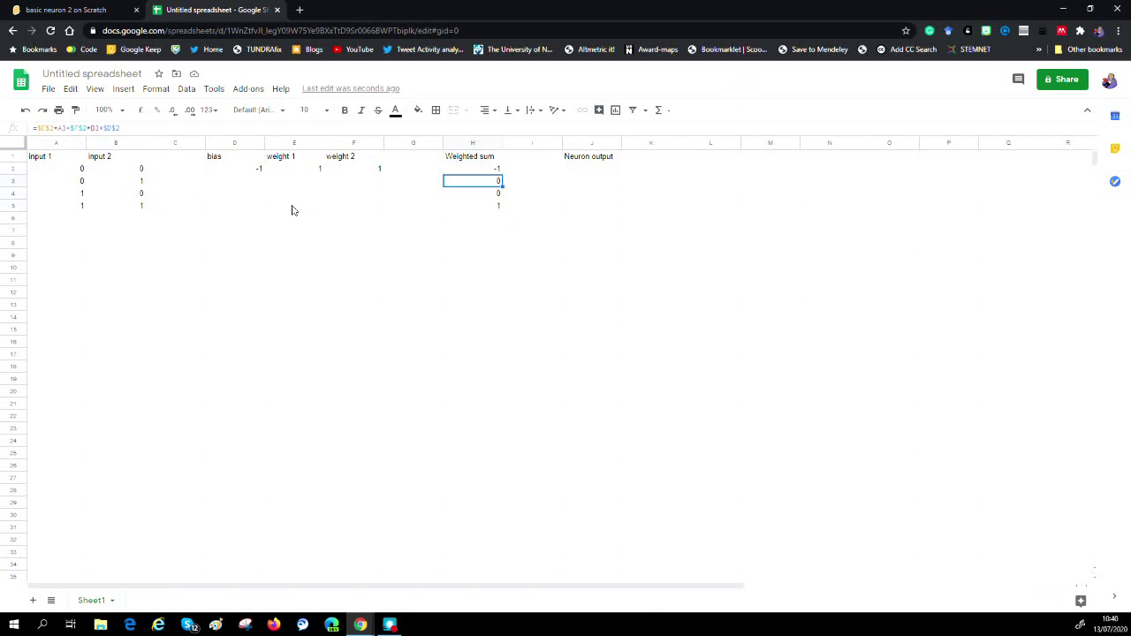
{"action": "left_click", "coordinate": [497, 195]}
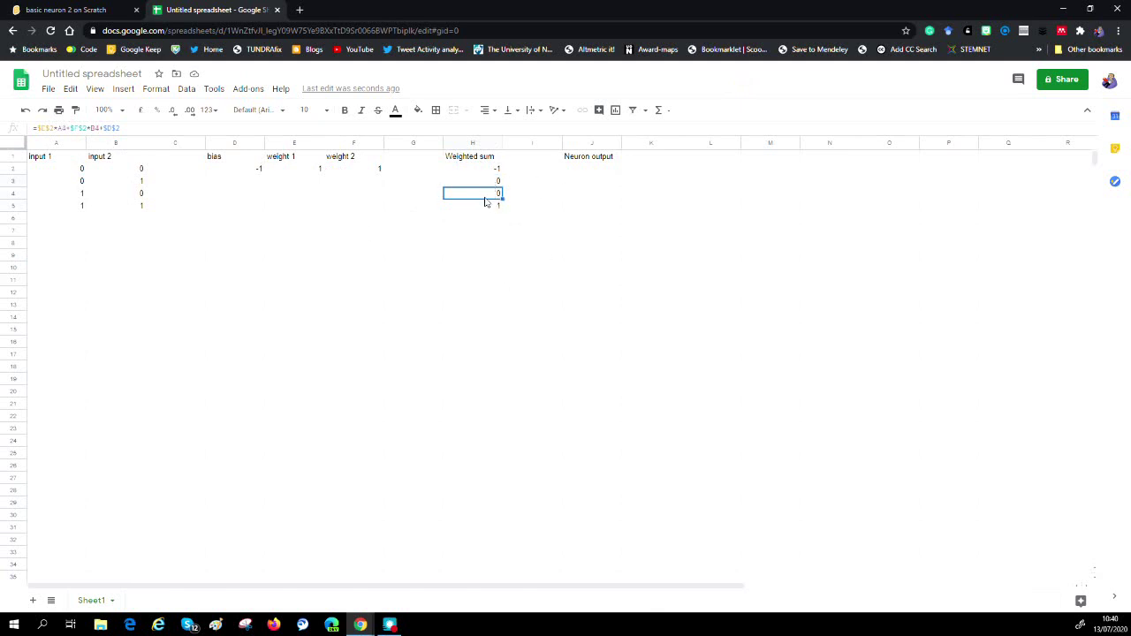
{"action": "left_click", "coordinate": [492, 206]}
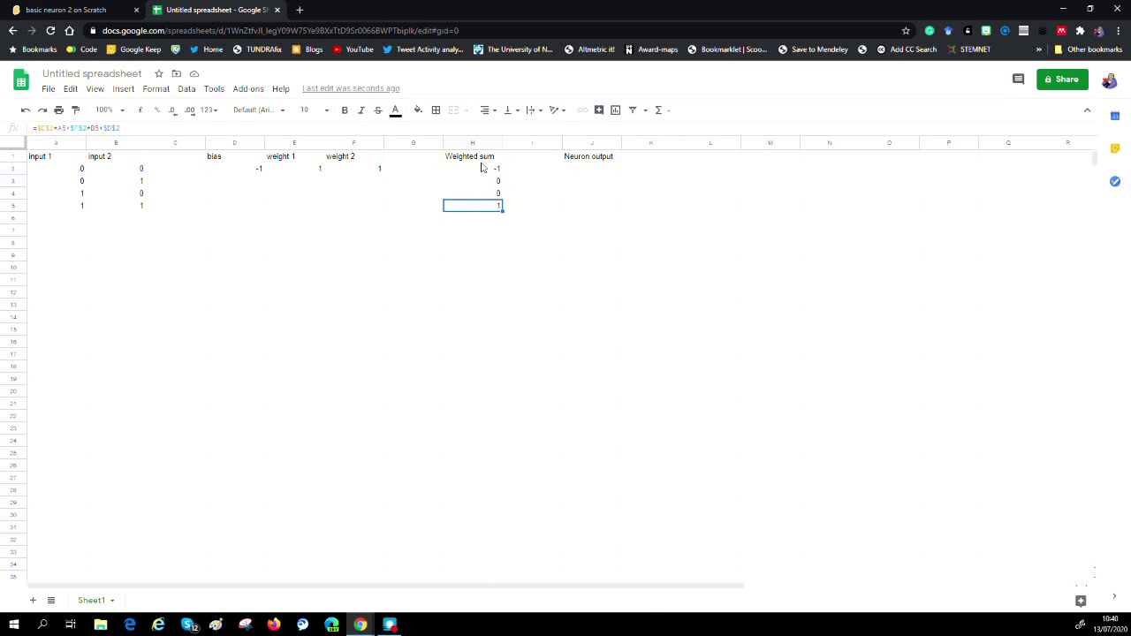
Step: Enter the neuron output formula =IF(H2>=0,1,0) in J2, testing the weighted sum in H2
{"action": "left_click", "coordinate": [588, 172]}
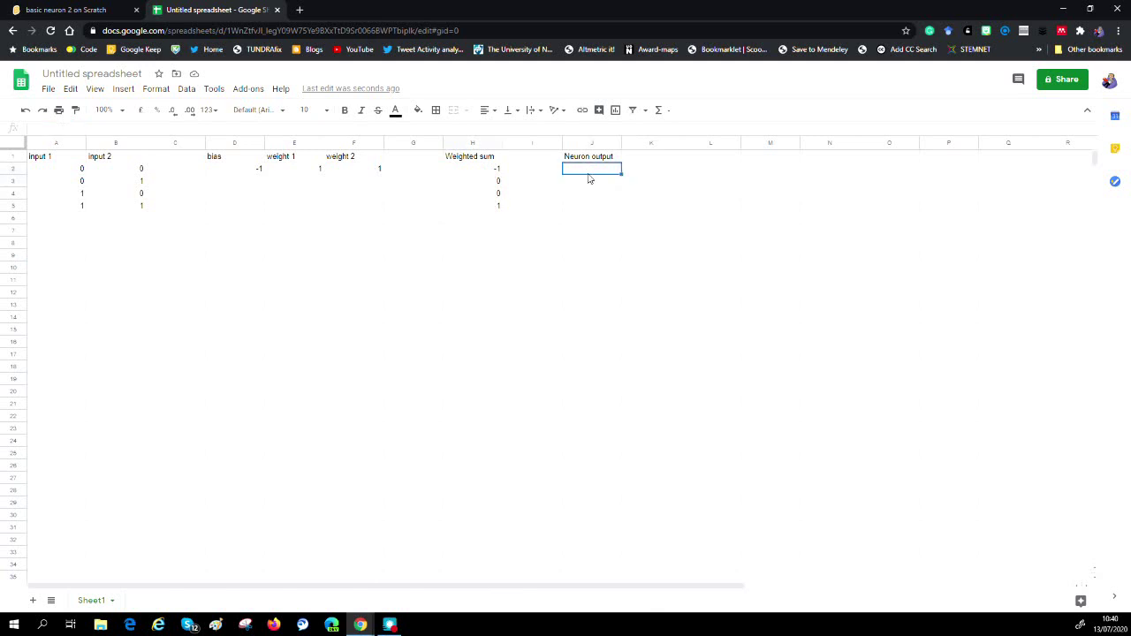
{"action": "type", "text": "="}
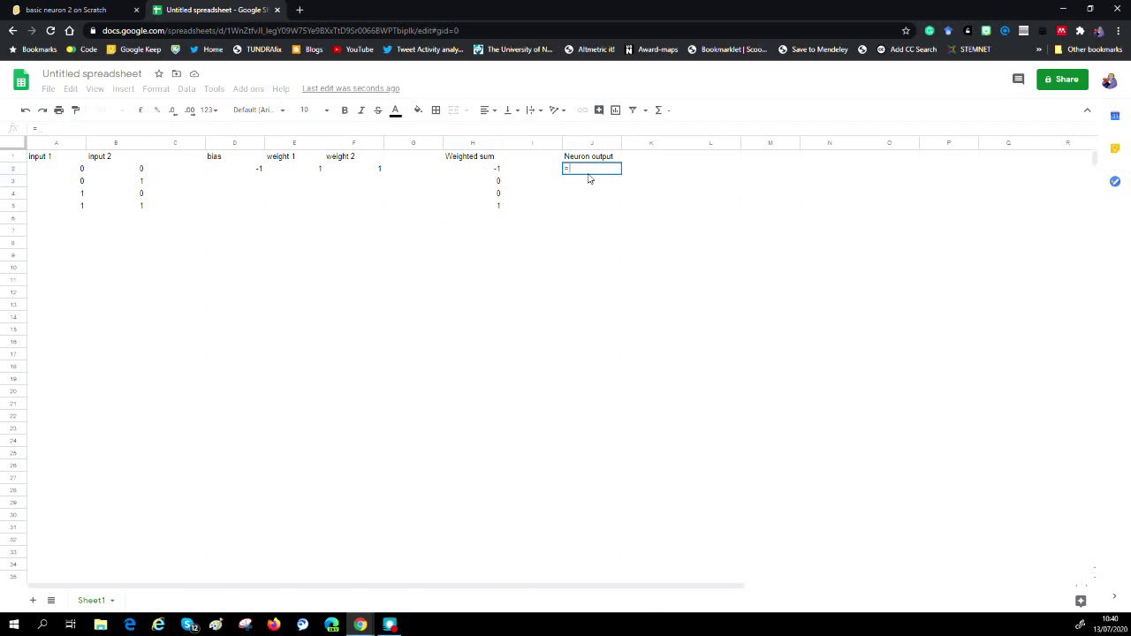
{"action": "type", "text": "IF("}
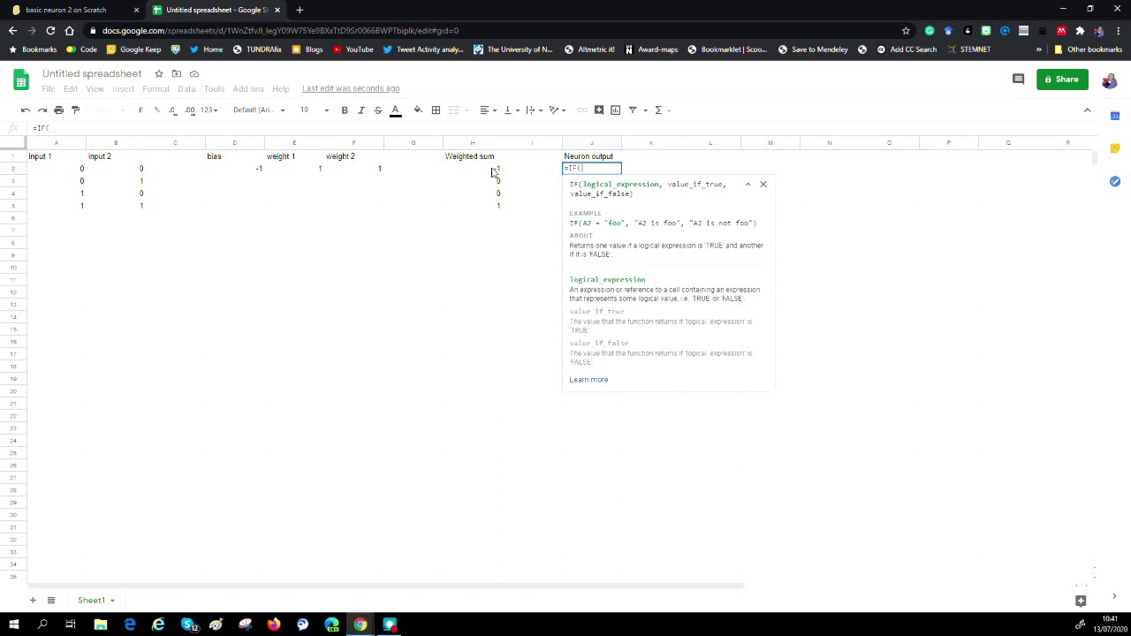
{"action": "left_click", "coordinate": [493, 171]}
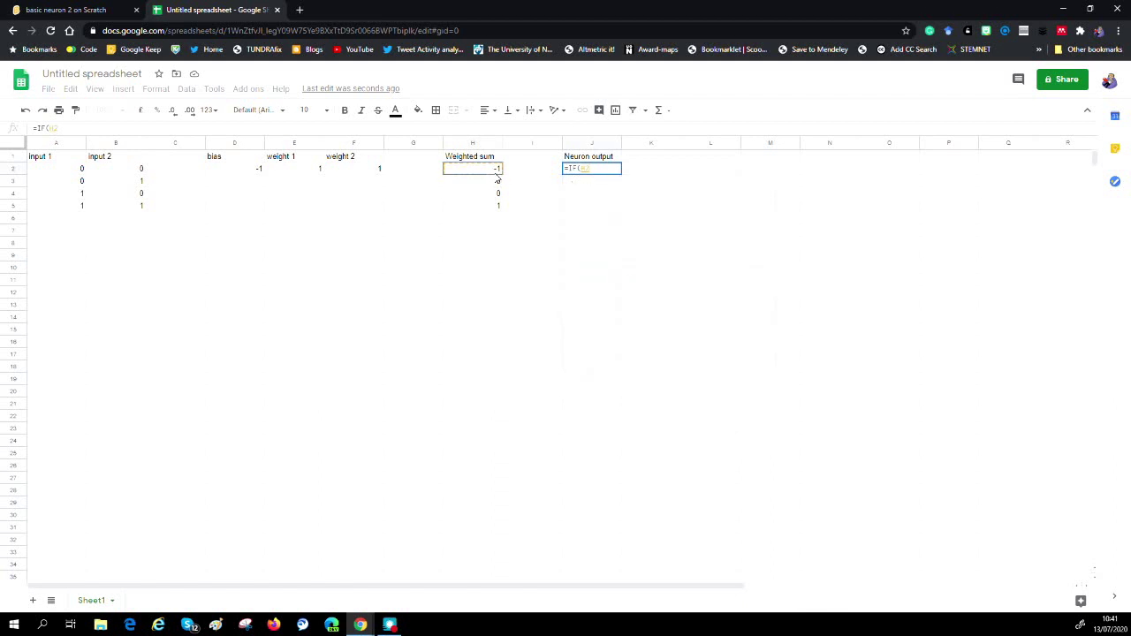
{"action": "type", "text": ">"}
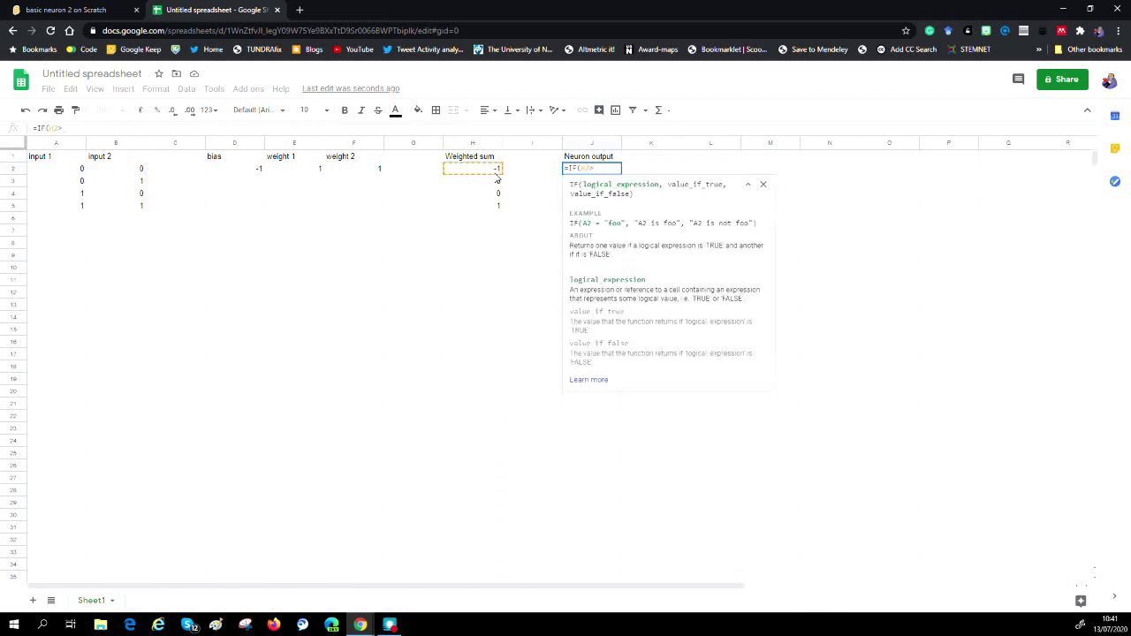
{"action": "type", "text": "=0,"}
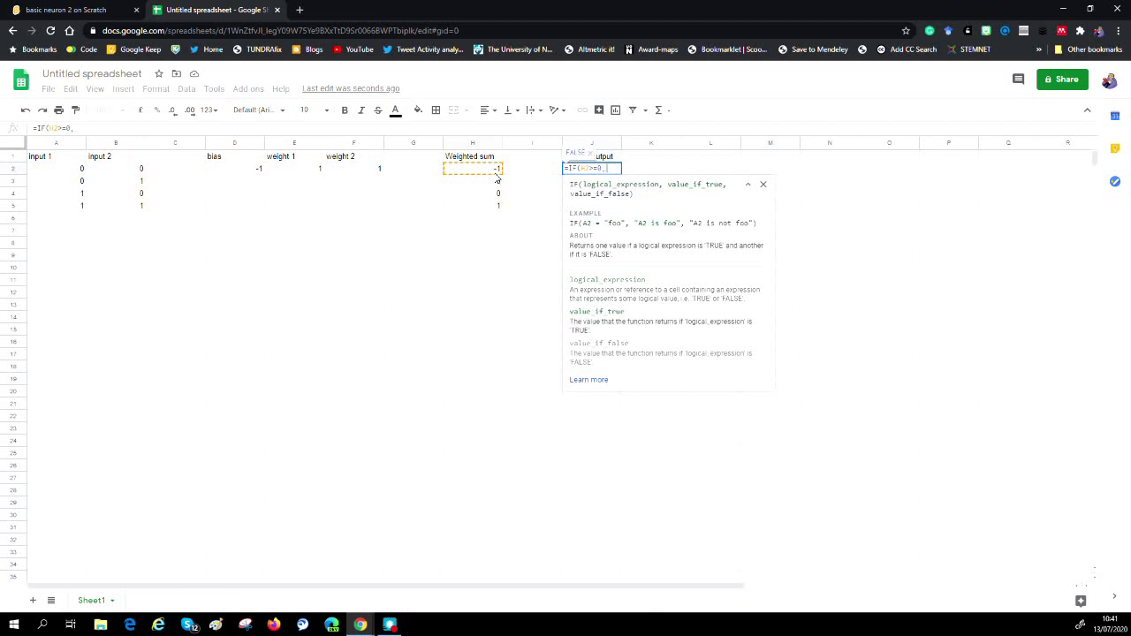
{"action": "type", "text": "1"}
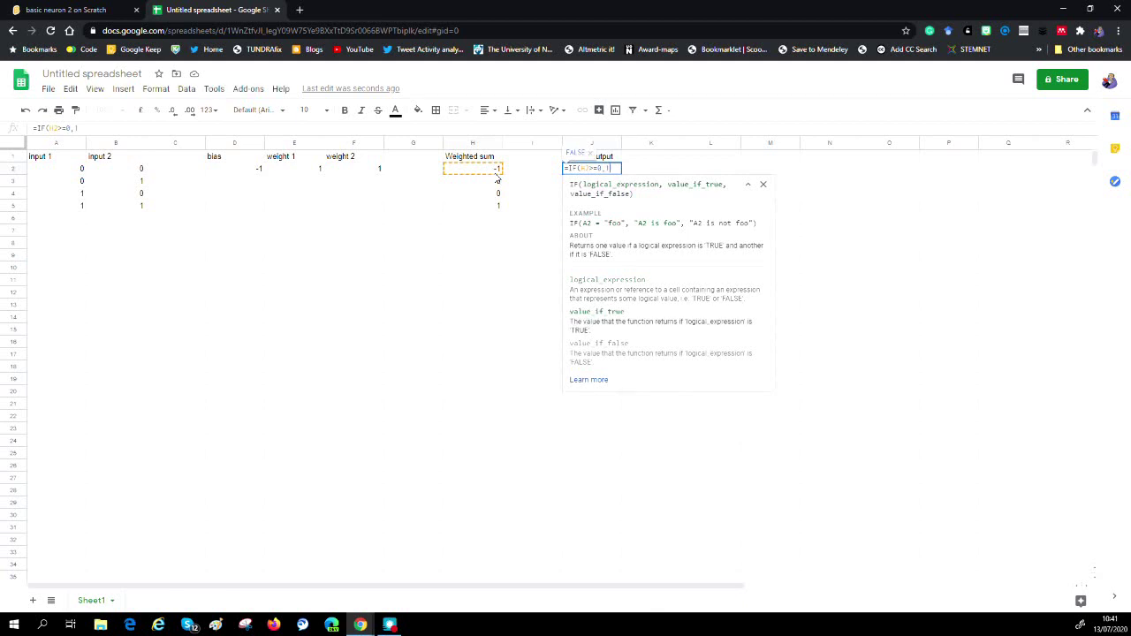
{"action": "type", "text": ",0"}
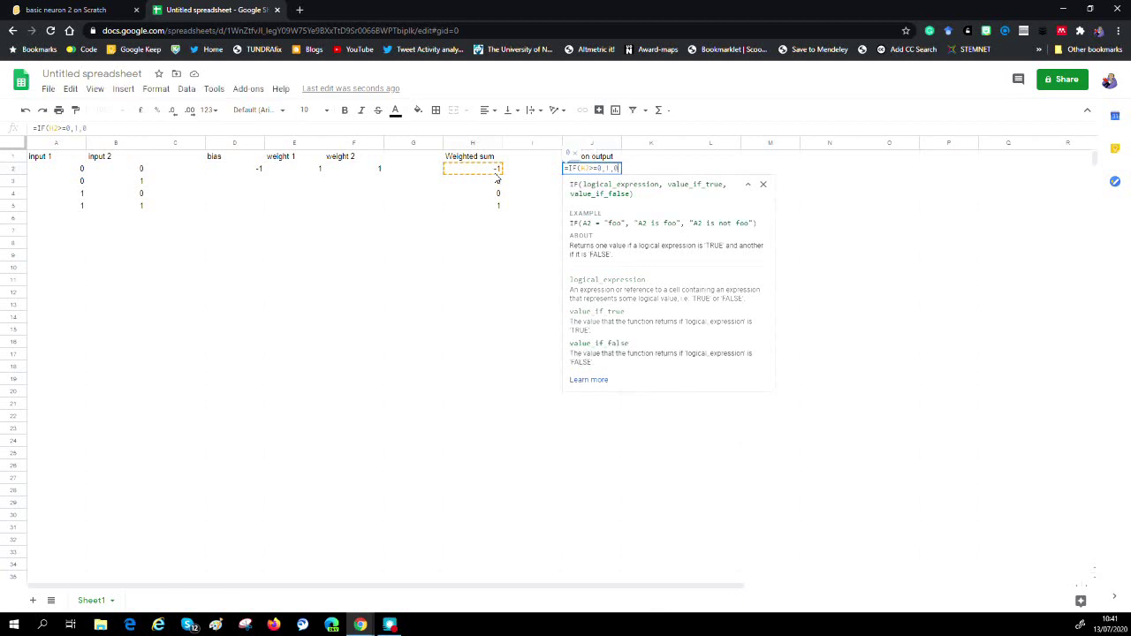
{"action": "type", "text": ")"}
{"action": "key", "text": "Return"}
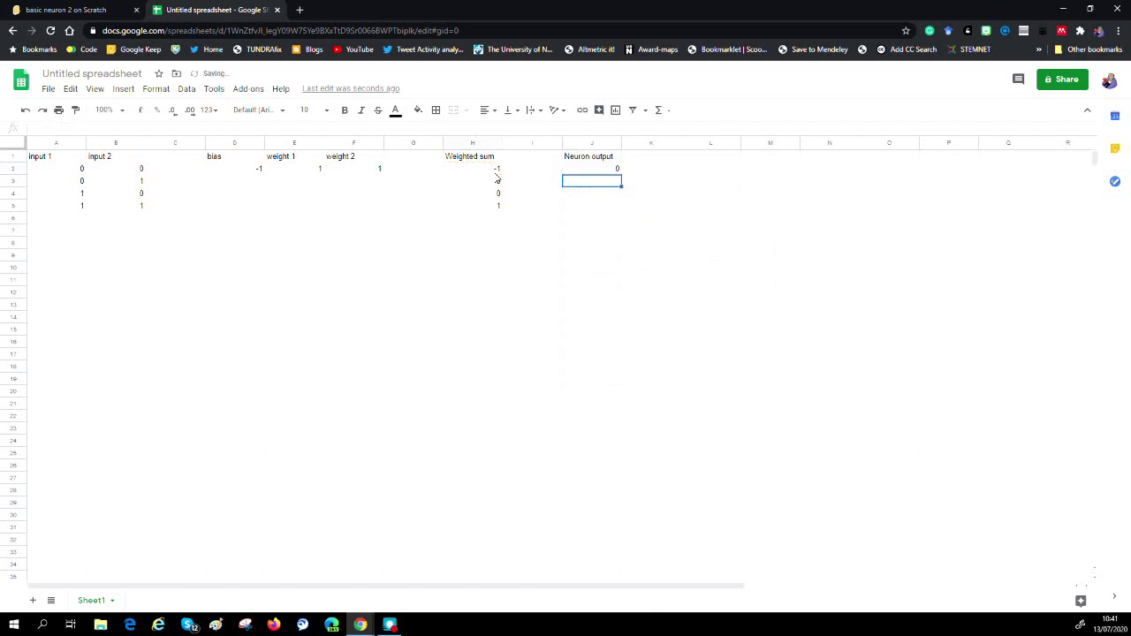
Step: Copy the neuron output formula from J2 into J3 through J5
{"action": "left_click", "coordinate": [583, 171]}
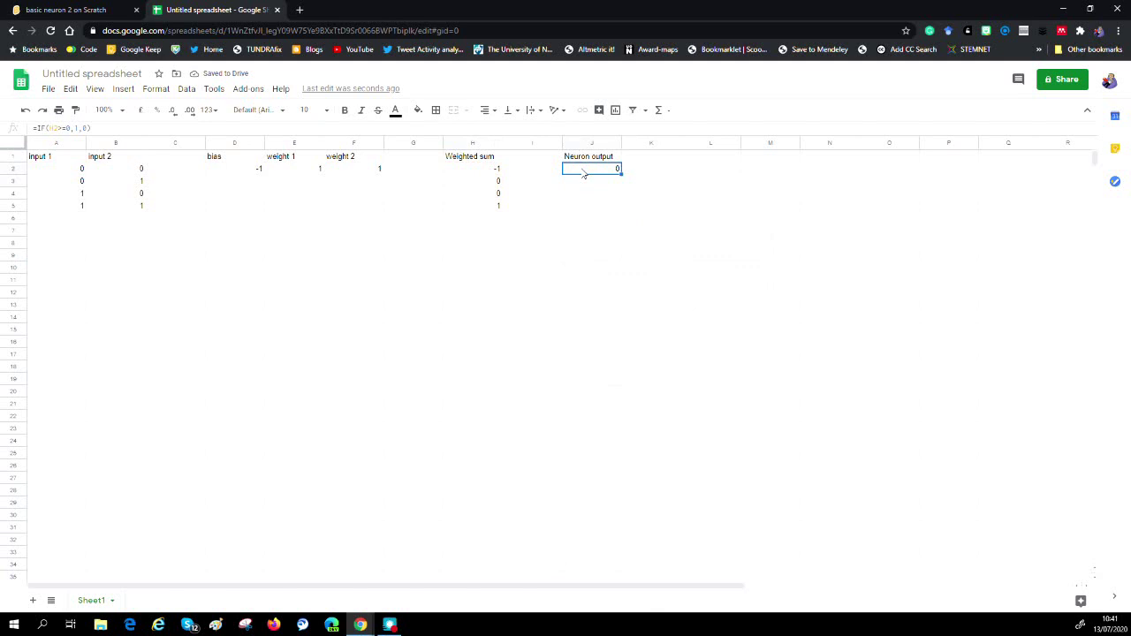
{"action": "key", "text": "ctrl+c"}
{"action": "left_click", "coordinate": [593, 185]}
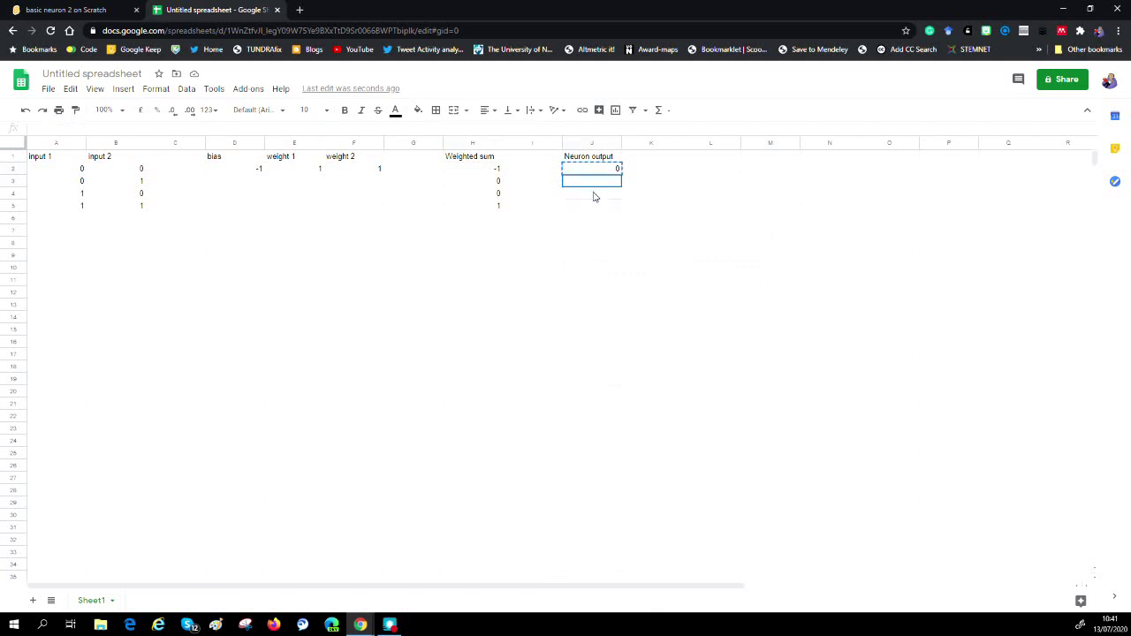
{"action": "left_click", "coordinate": [597, 206], "text": "shift"}
{"action": "key", "text": "ctrl+v"}
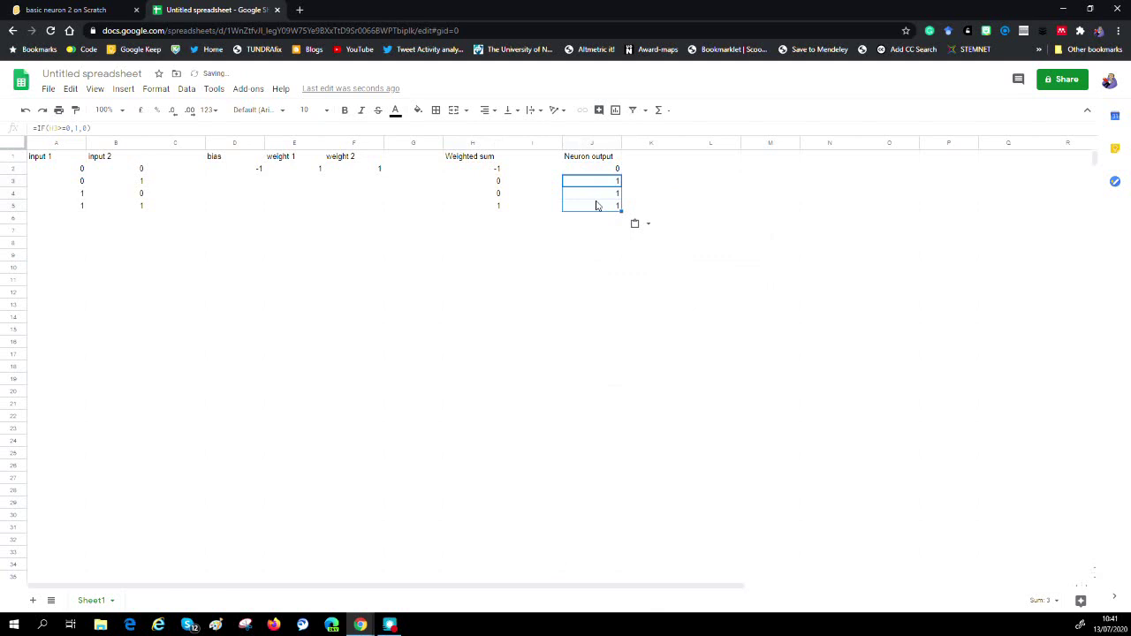
{"action": "left_click", "coordinate": [618, 247]}
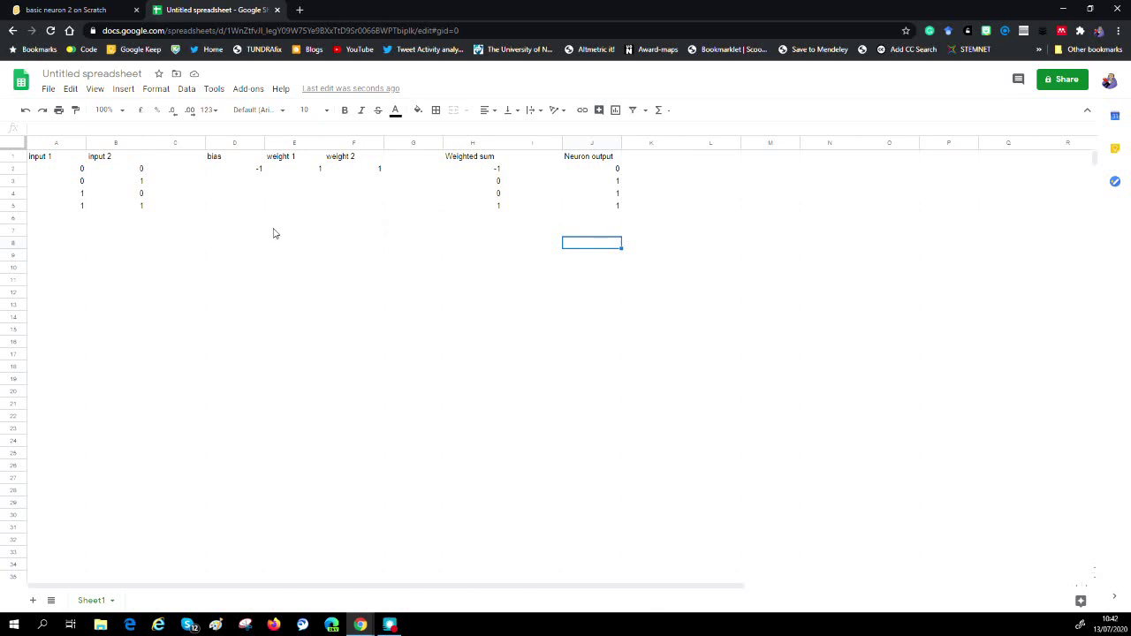
Step: Change the bias value in D2 to -2
{"action": "left_click", "coordinate": [254, 171]}
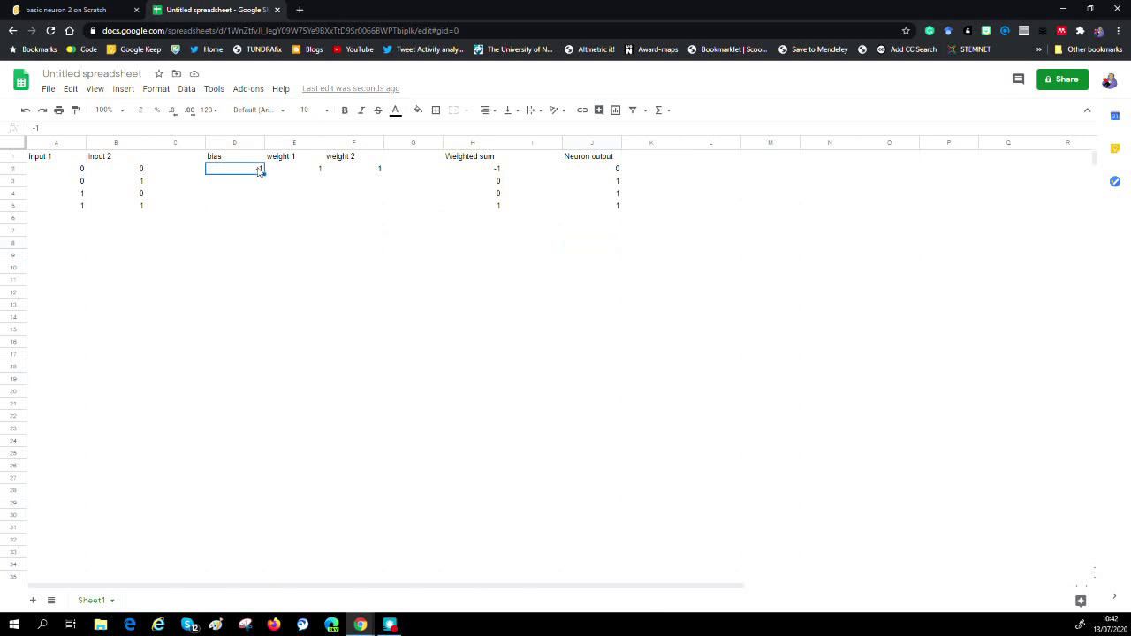
{"action": "type", "text": "-"}
{"action": "left_click", "coordinate": [267, 207]}
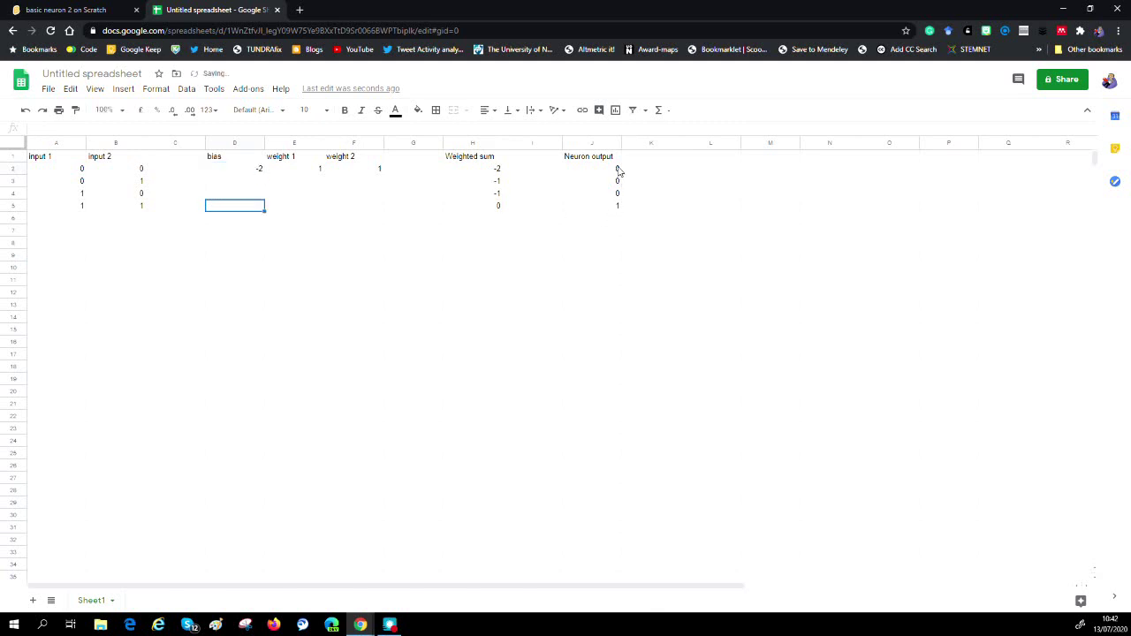